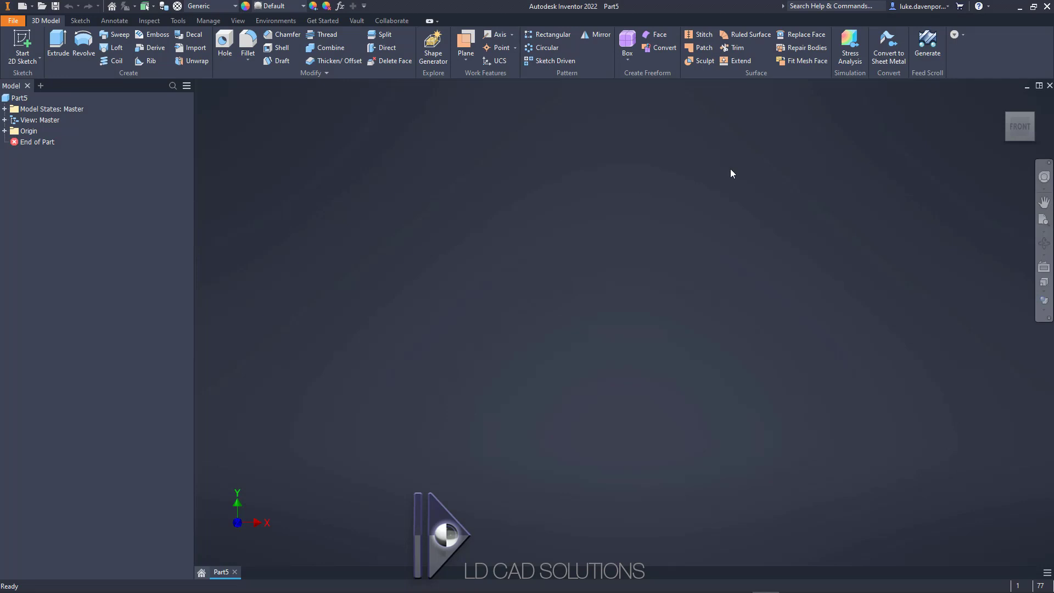
- Start a new feed scroll with left-hand shaft rotation, a shaft length of 600 and a diameter of 72.1
click(928, 49)
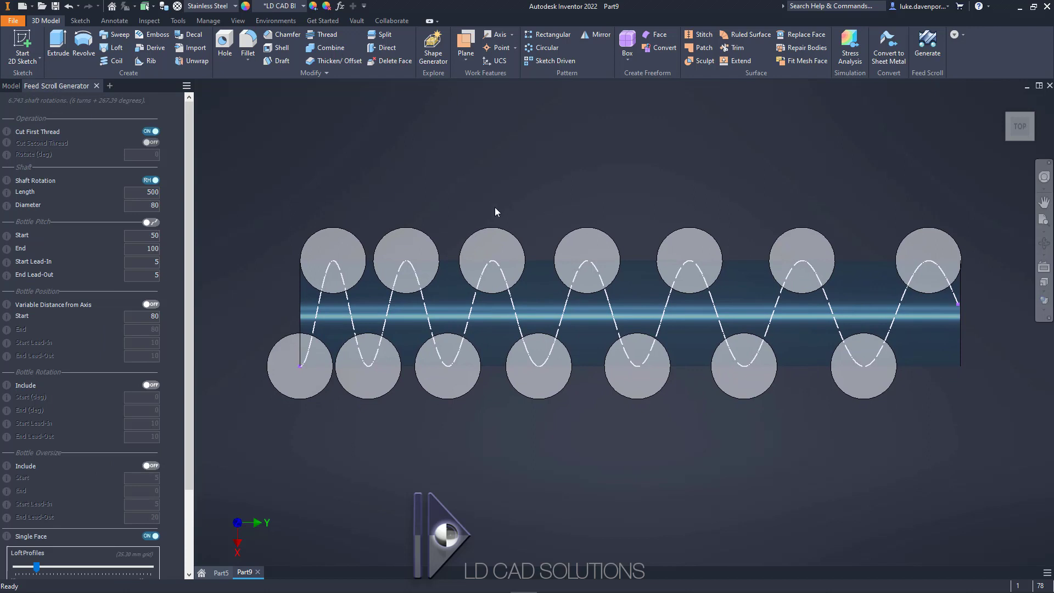
click(152, 180)
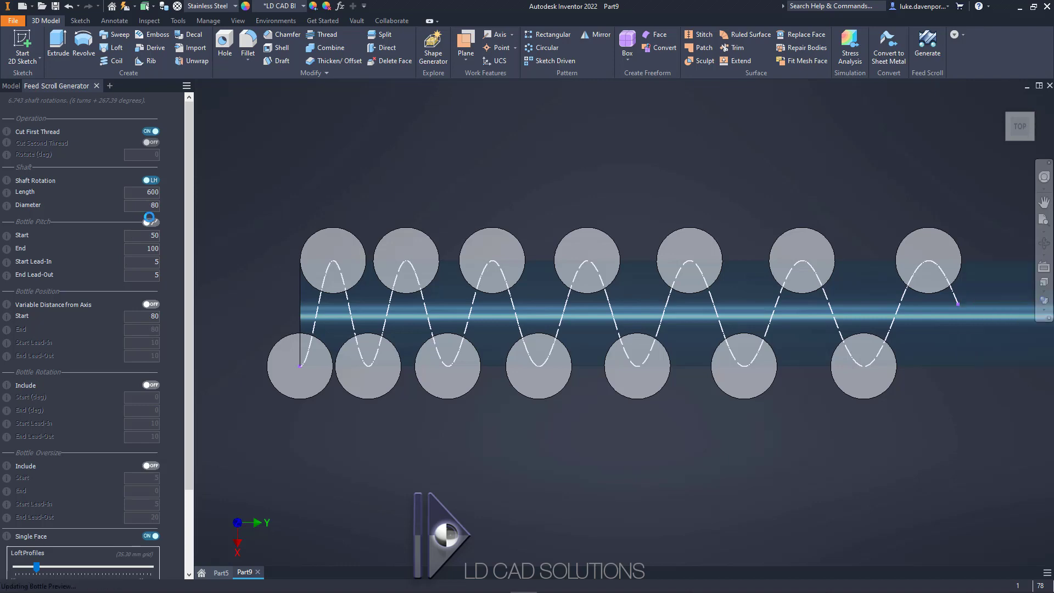
double_click(149, 205)
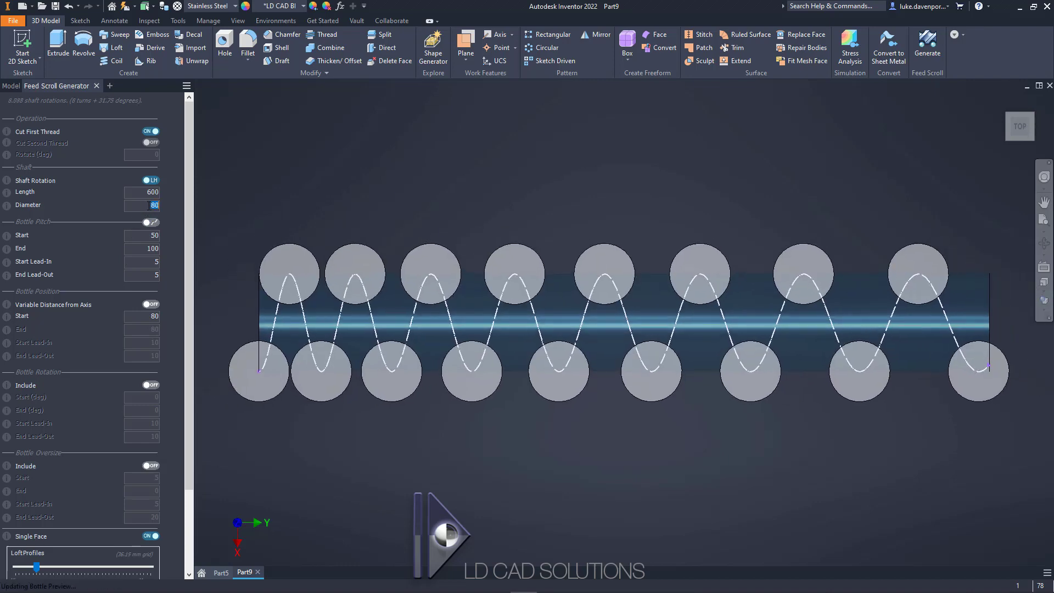
text(72.1)
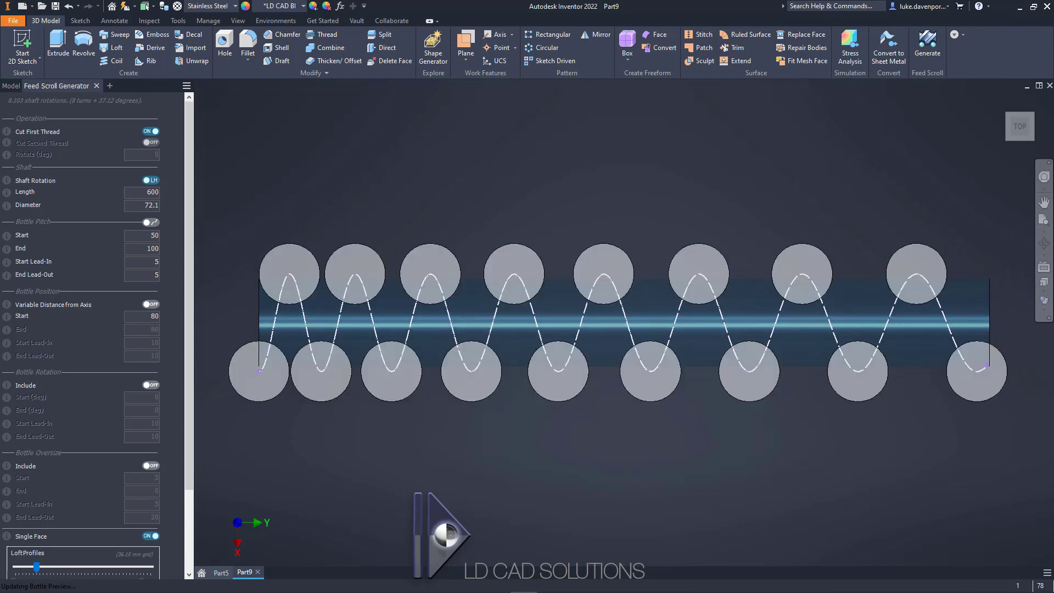
- Import the bottle's solid model from the TUTORIAL 10 - DOUBLE SHAFTS folder
drag(189, 216, 198, 339)
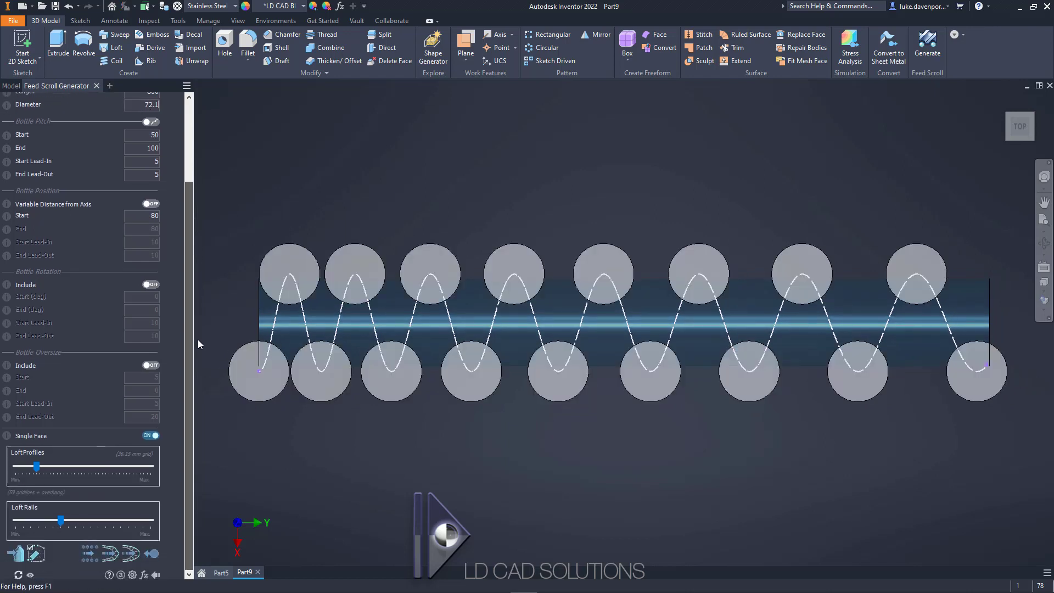
click(15, 553)
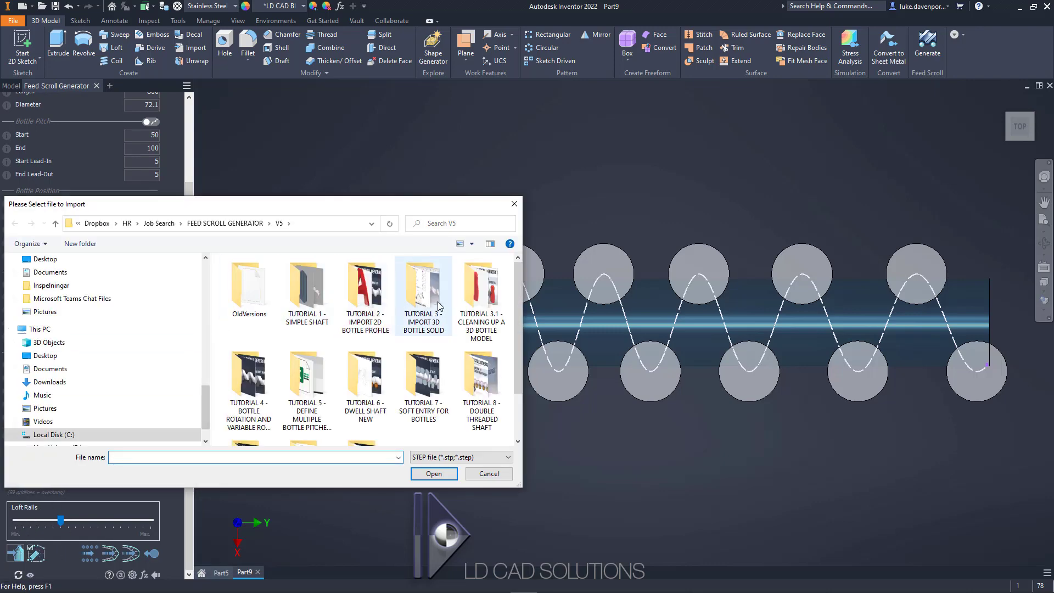
scroll(425, 302, down, 1)
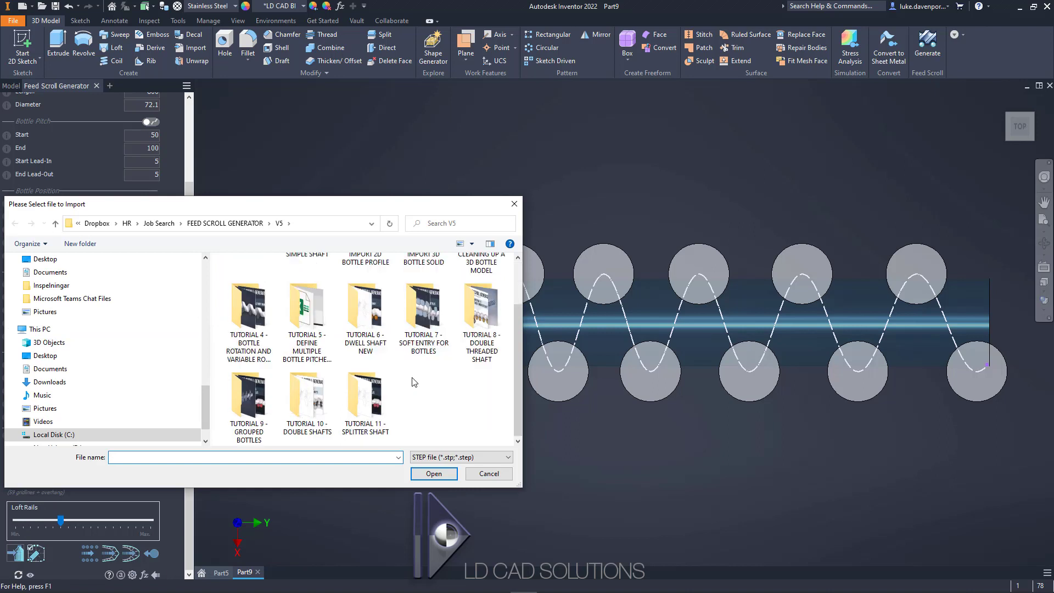
double_click(306, 409)
double_click(246, 286)
click(444, 459)
click(434, 471)
click(244, 288)
double_click(243, 287)
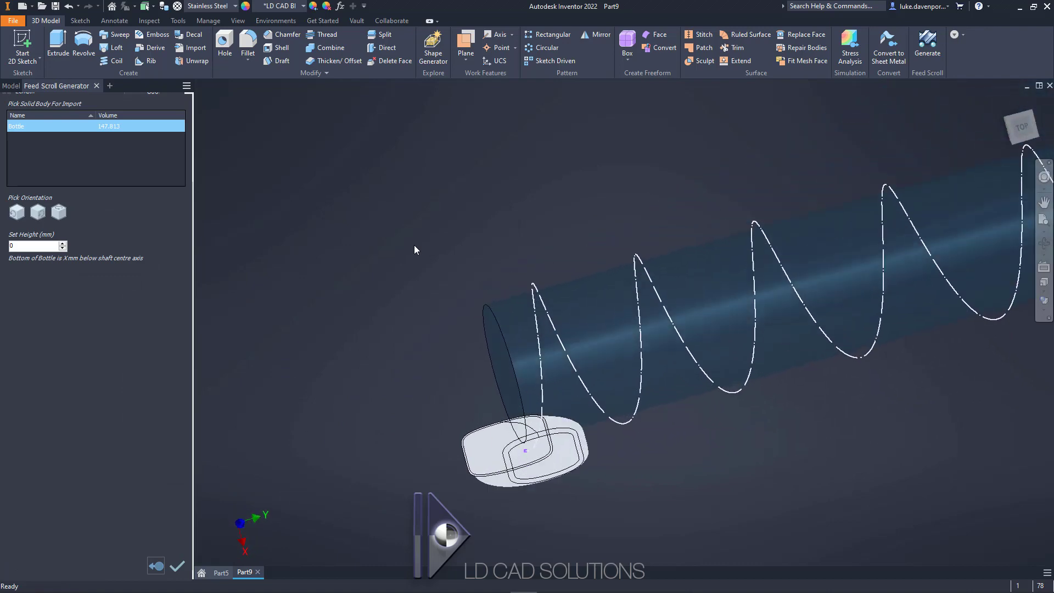
- Orient the imported Bottle body so it stands upright beside the shaft, and accept the import
click(59, 213)
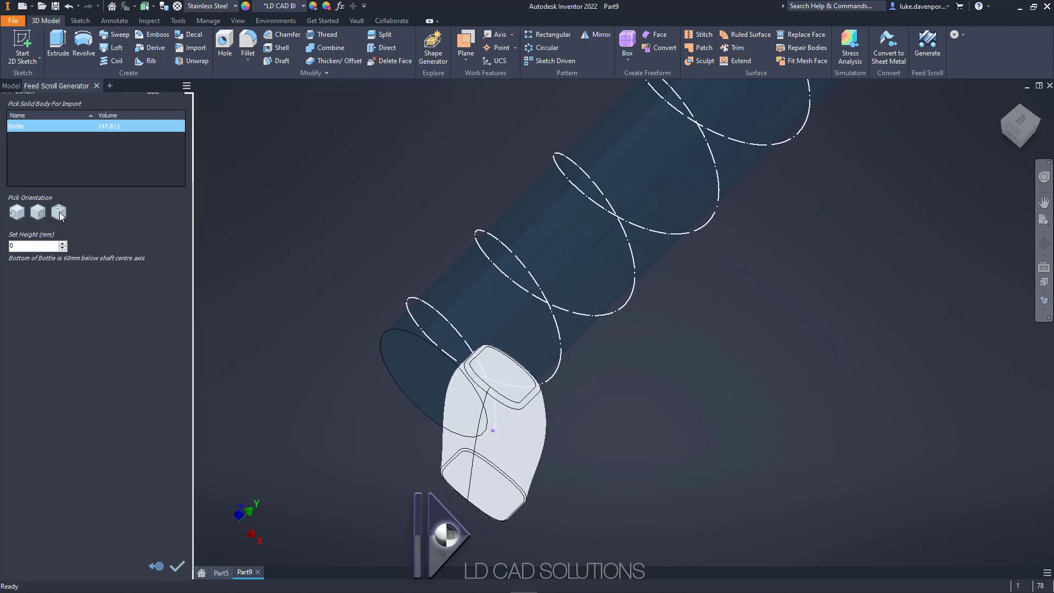
click(35, 212)
click(36, 212)
click(36, 212)
click(36, 212)
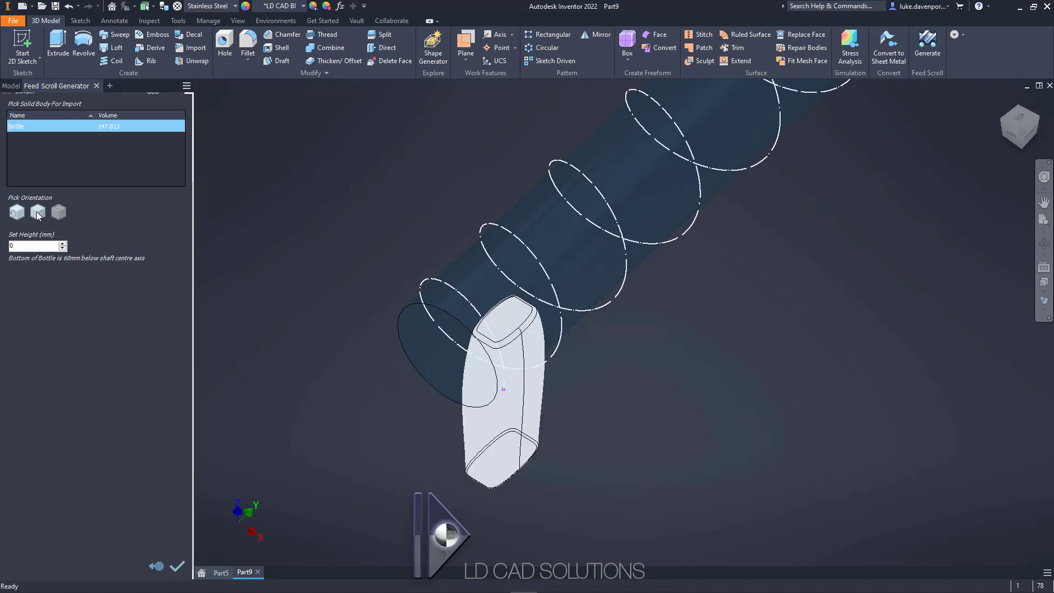
click(177, 567)
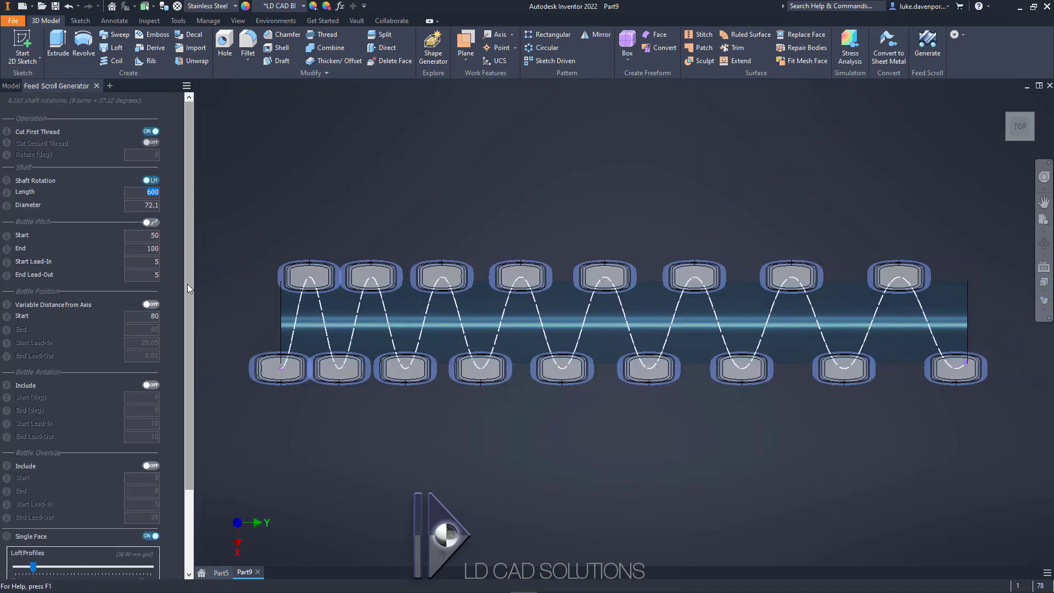
- Set the bottle pitch at the start of the shaft to 111
click(149, 235)
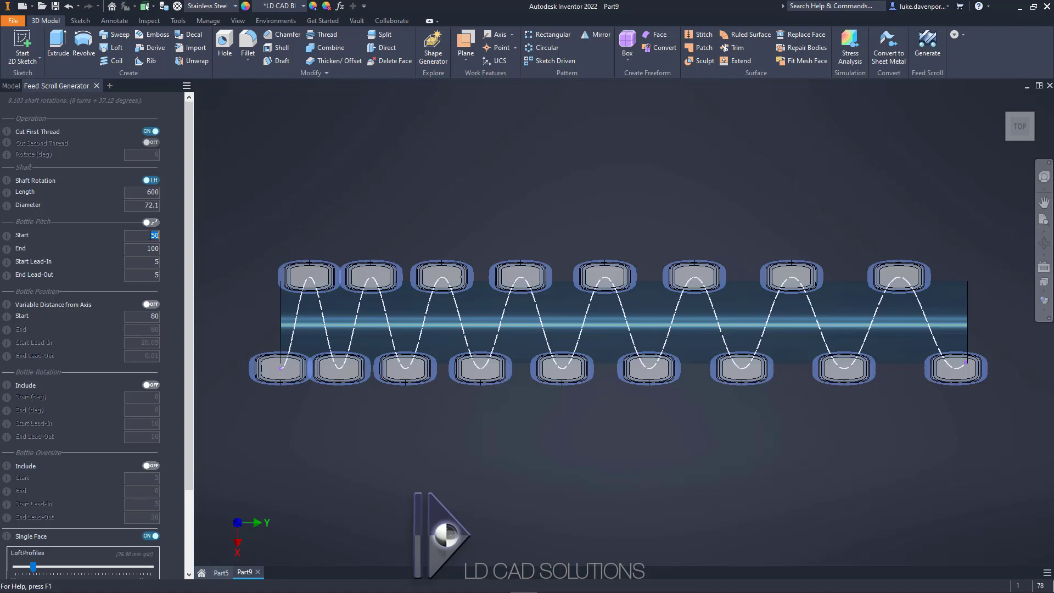
click(152, 235)
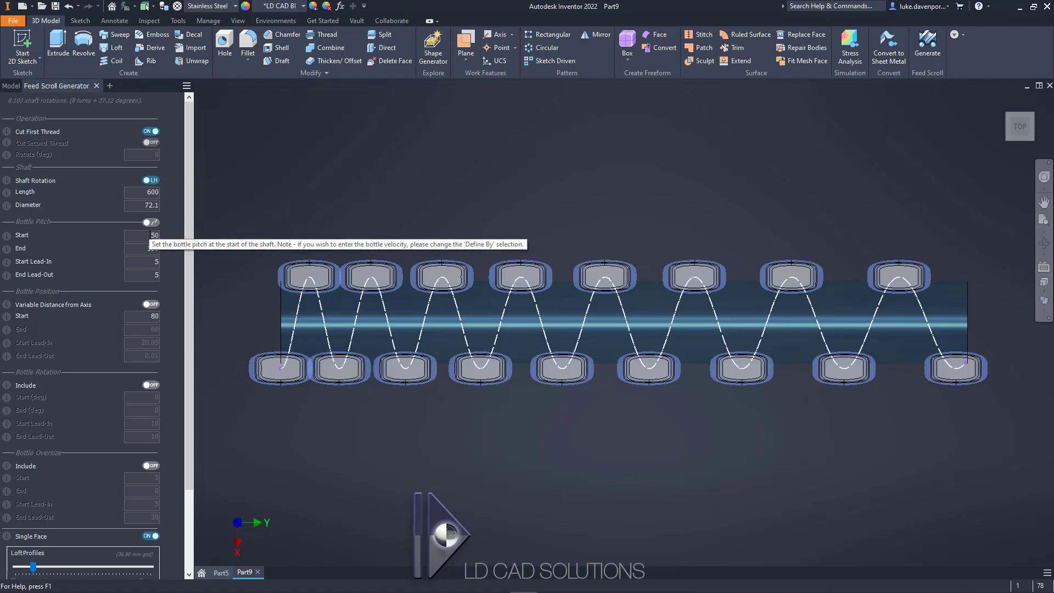
double_click(151, 236)
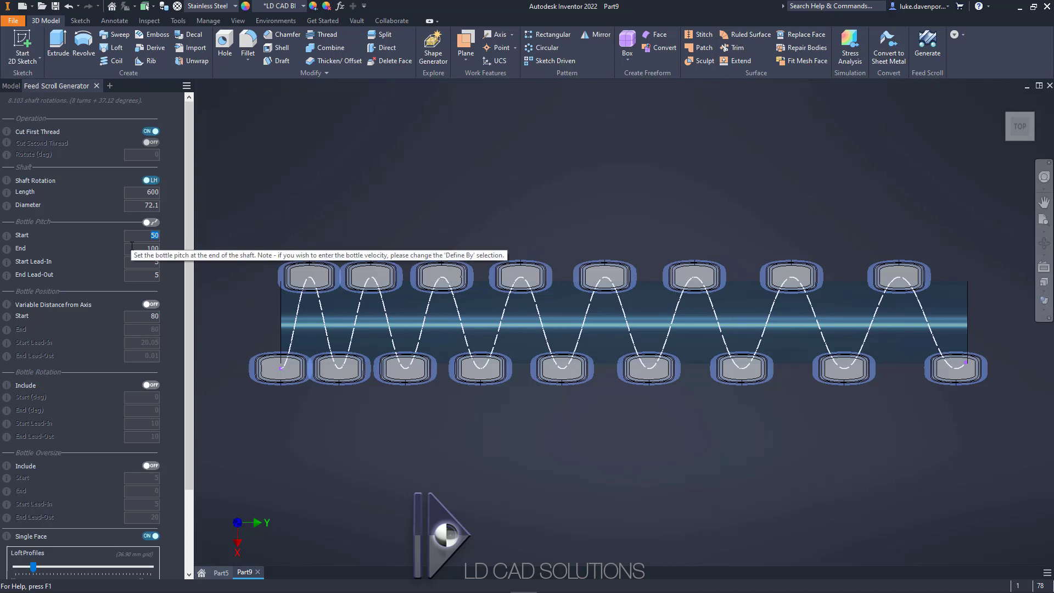
text(111)
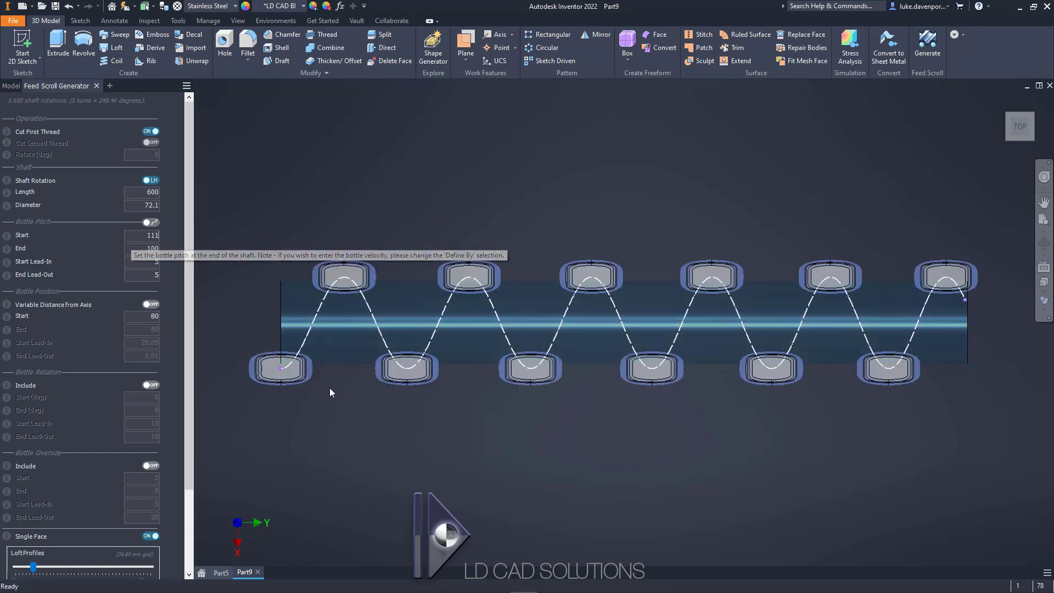
- Set the bottle pitch at the end of the shaft to 130
scroll(325, 384, up, 4)
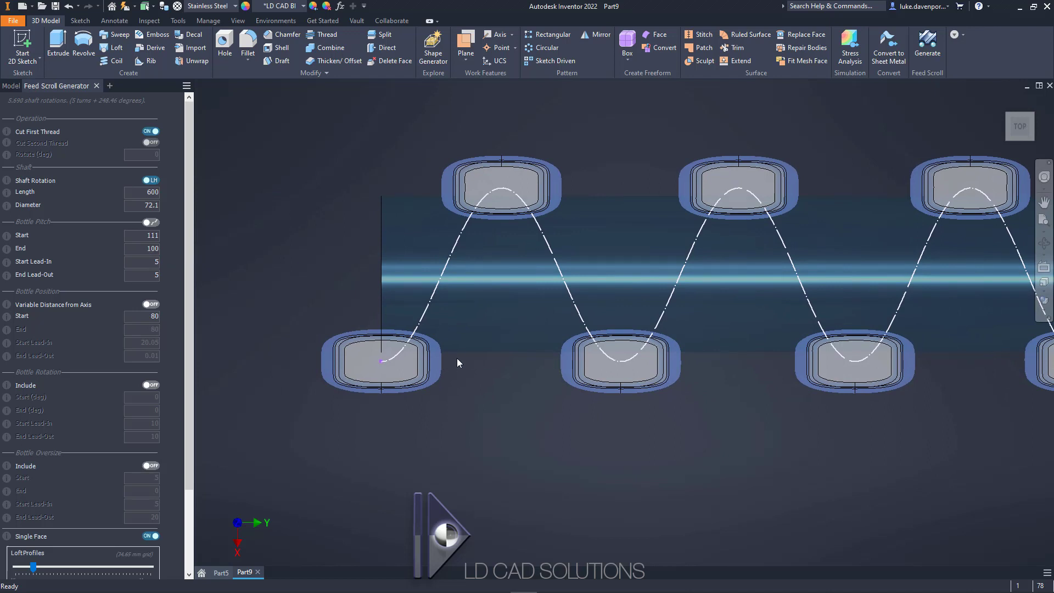
double_click(146, 249)
text(1)
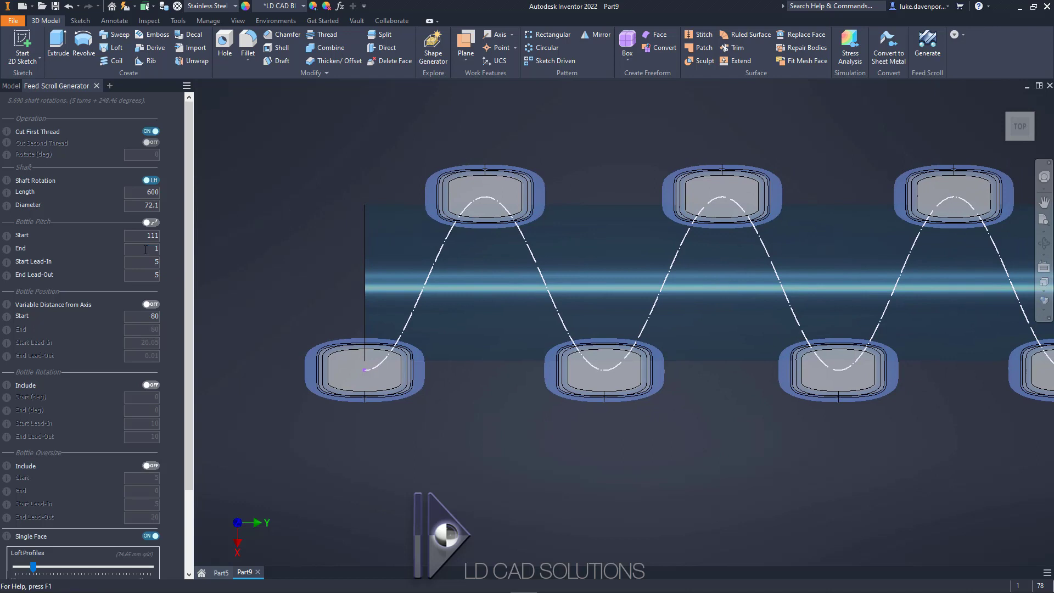
text(30)
key(Return)
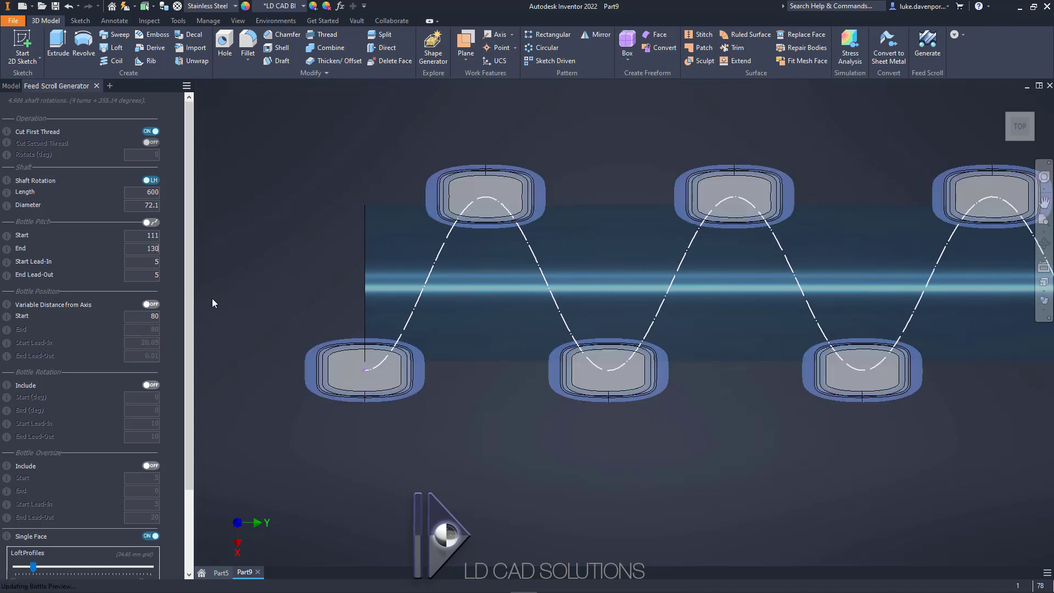
- Set the bottle pitch's start lead-in to 97 and its end lead-out to 130
scroll(252, 326, down, 5)
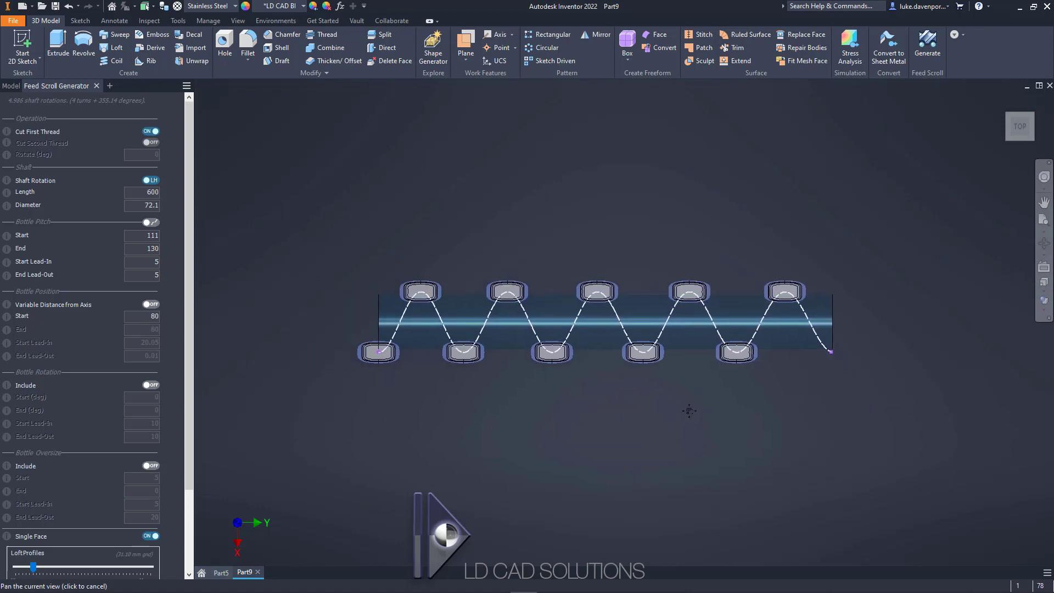
scroll(478, 380, up, 4)
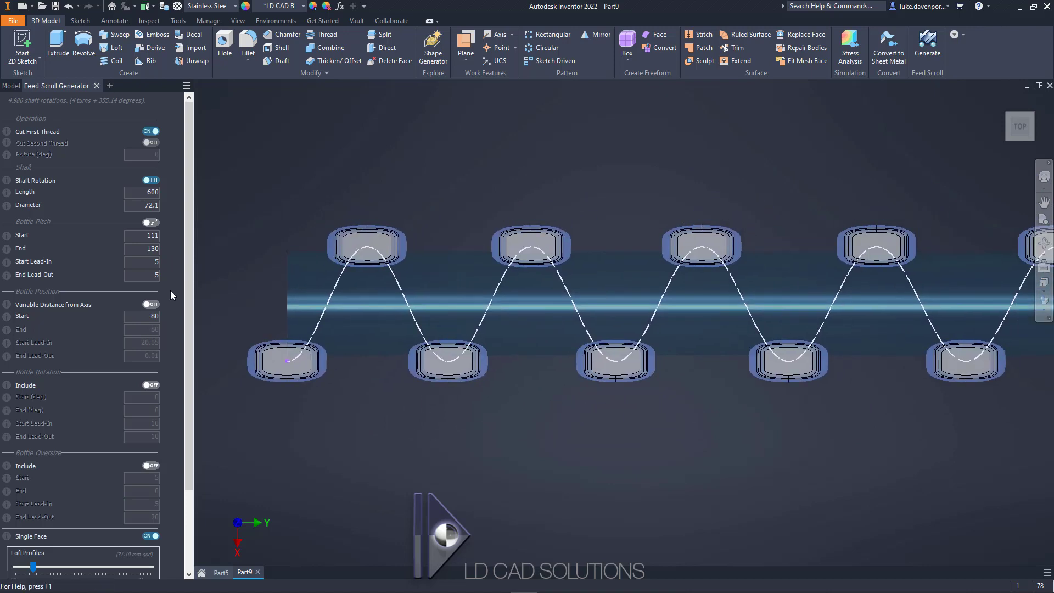
double_click(145, 259)
text(97)
text(13)
text(0)
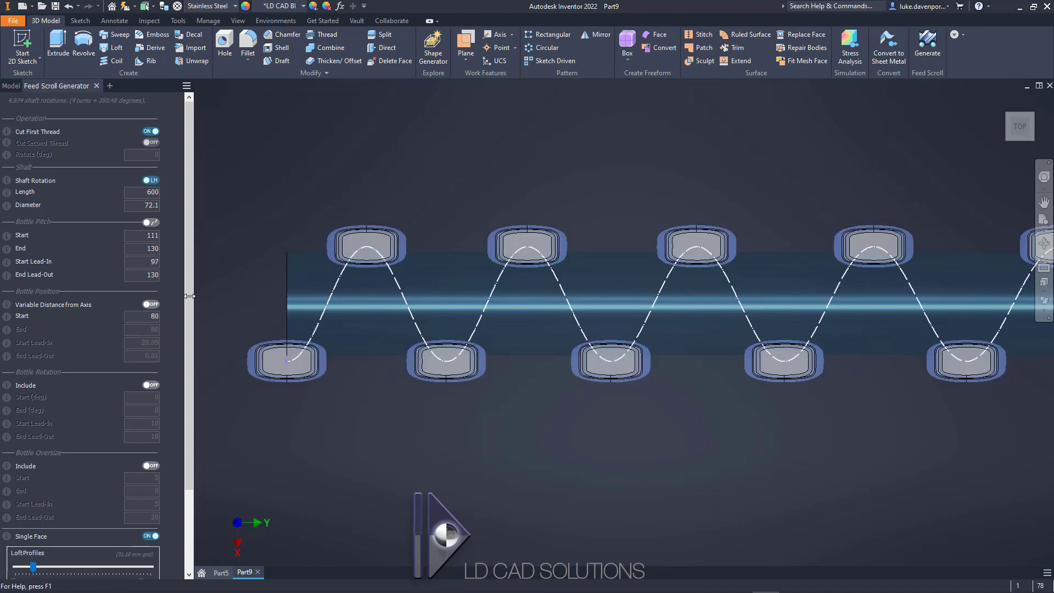
- Set the bottle position's start distance from the axis to 72.1, matching the shaft diameter
double_click(152, 316)
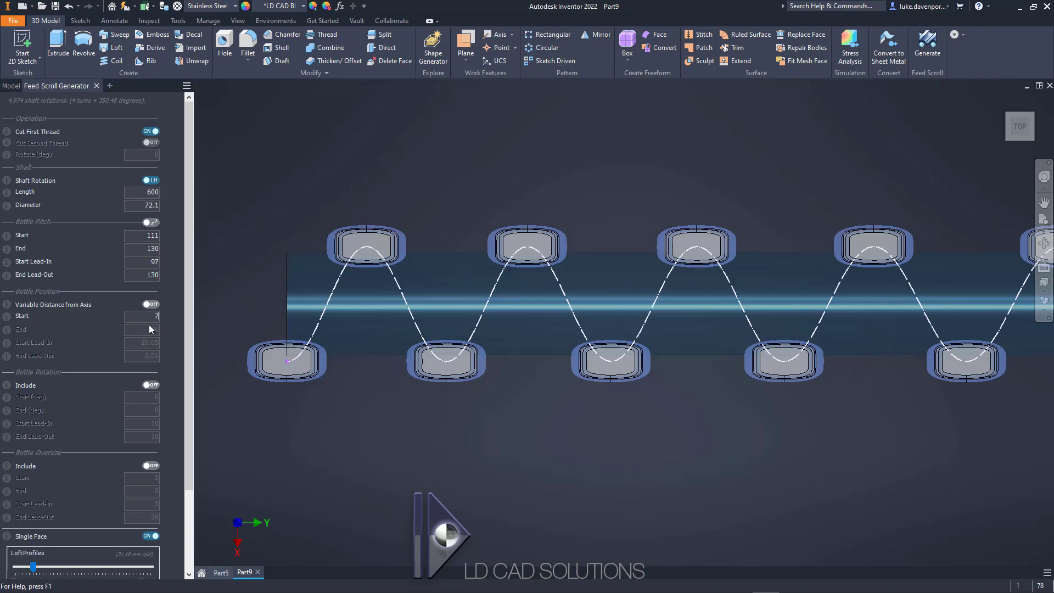
text(72.1)
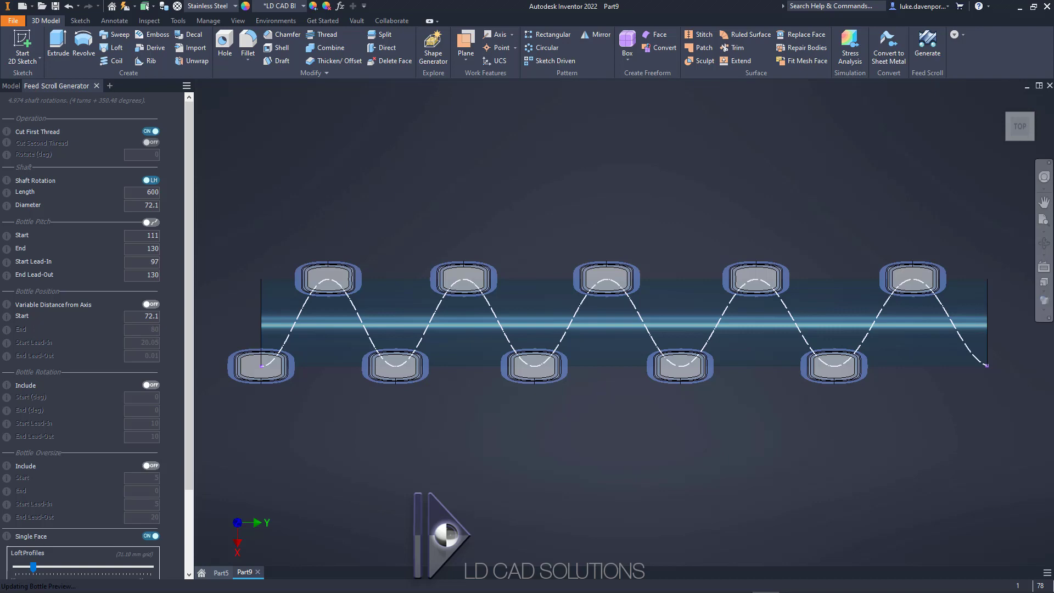
- Examine how the bottle centre path lines up with the shaft's outer edge from its start to its end
middle_drag(251, 379, 328, 355)
scroll(328, 355, up, 3)
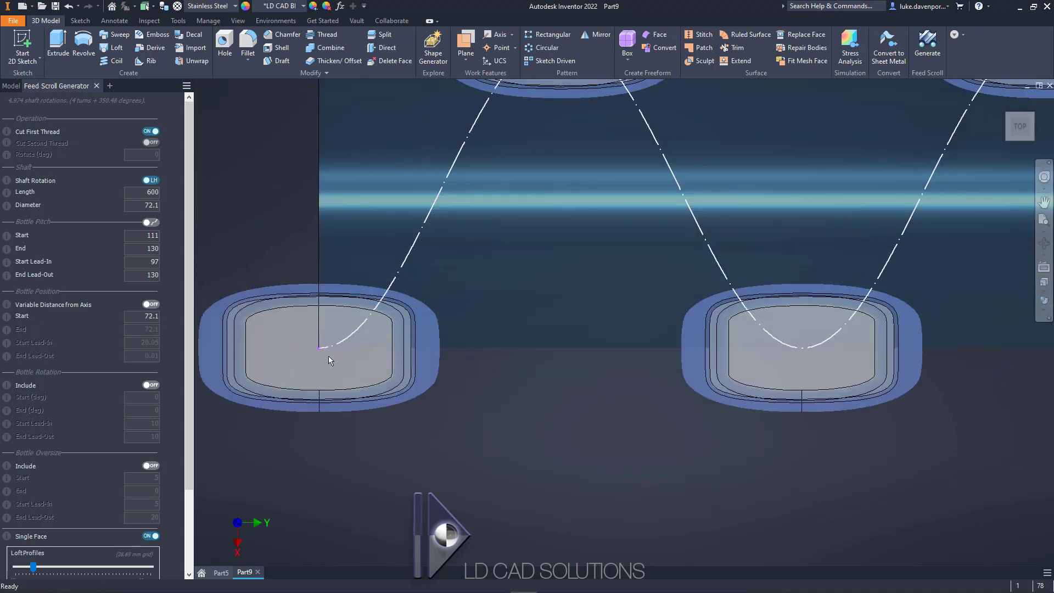
scroll(453, 396, down, 3)
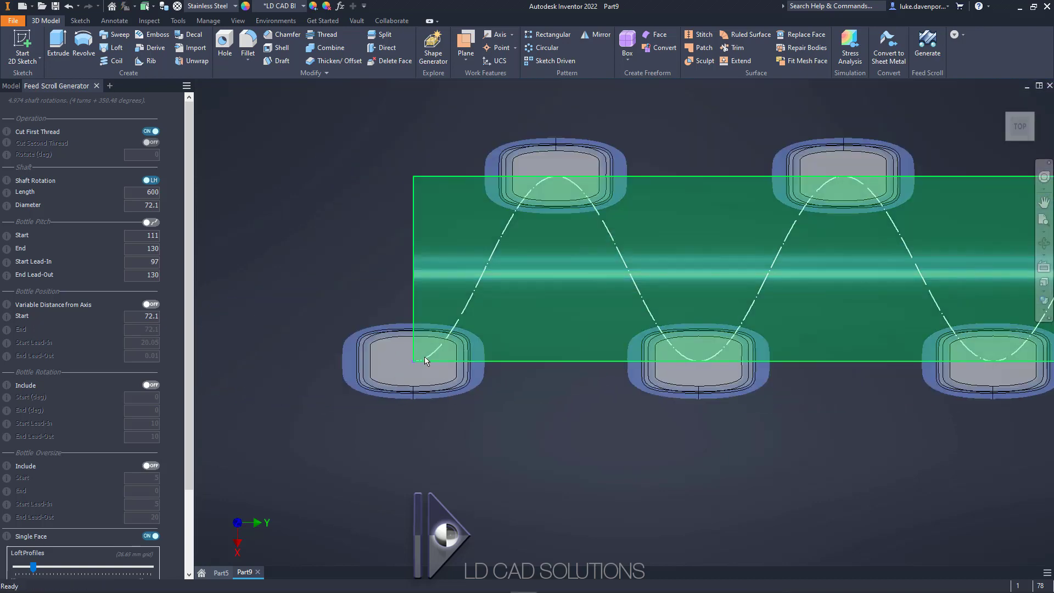
middle_drag(536, 409, 502, 407)
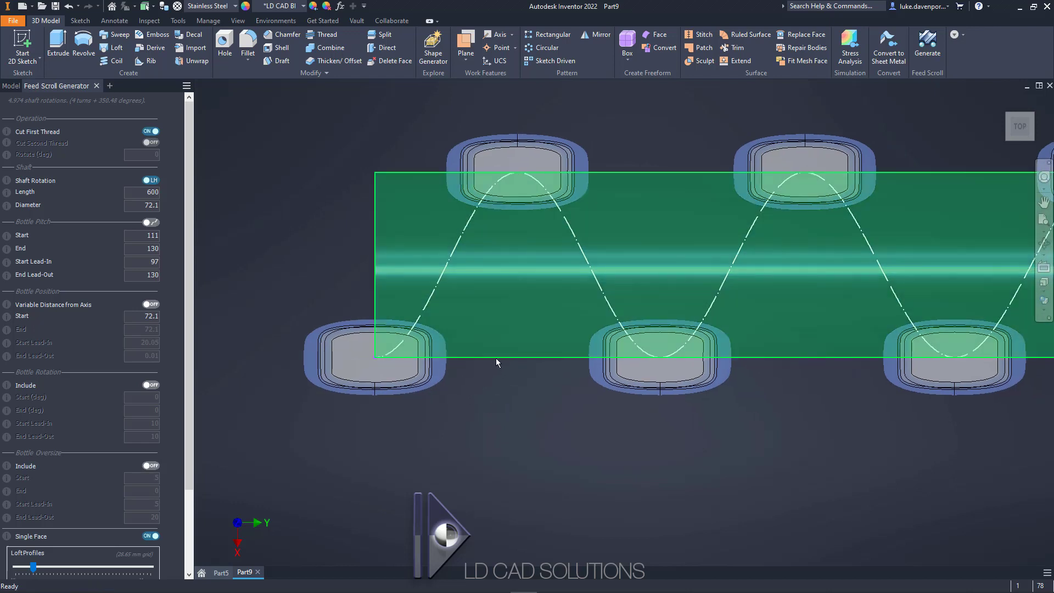
click(506, 358)
middle_drag(855, 419, 504, 445)
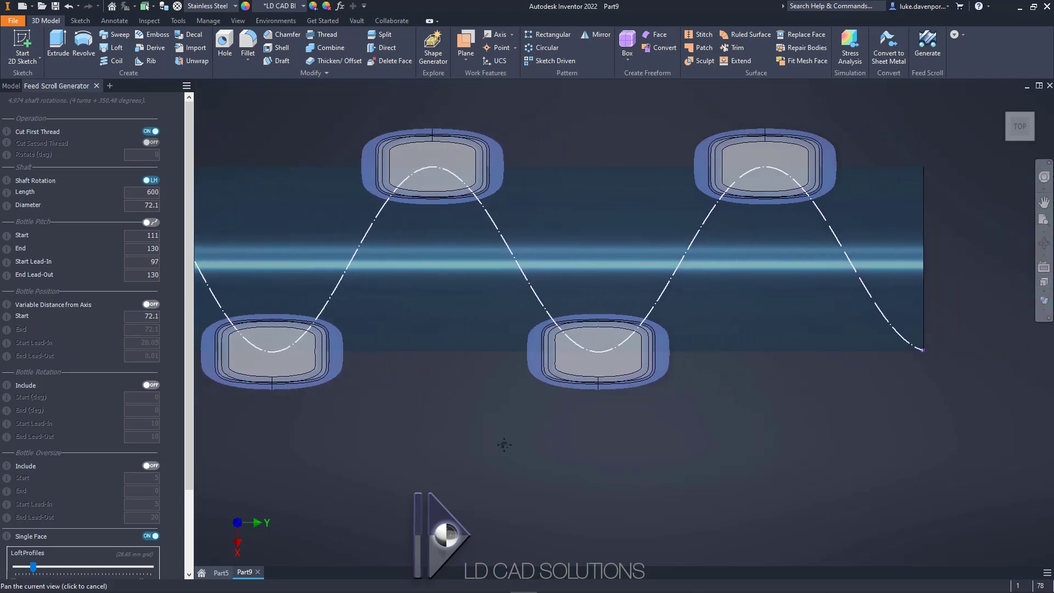
scroll(696, 393, up, 3)
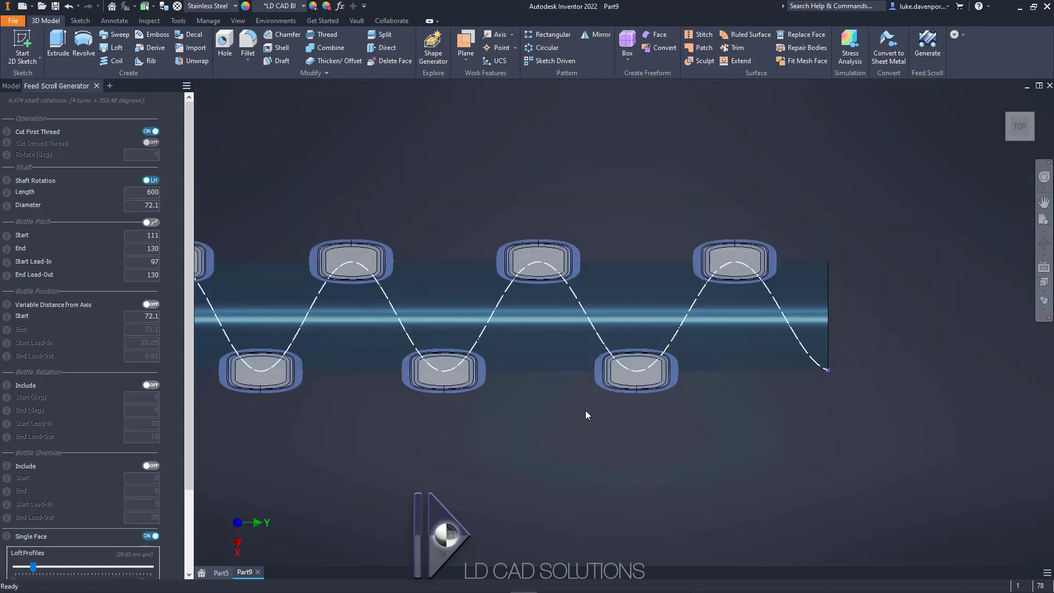
scroll(585, 410, up, 2)
scroll(429, 379, down, 4)
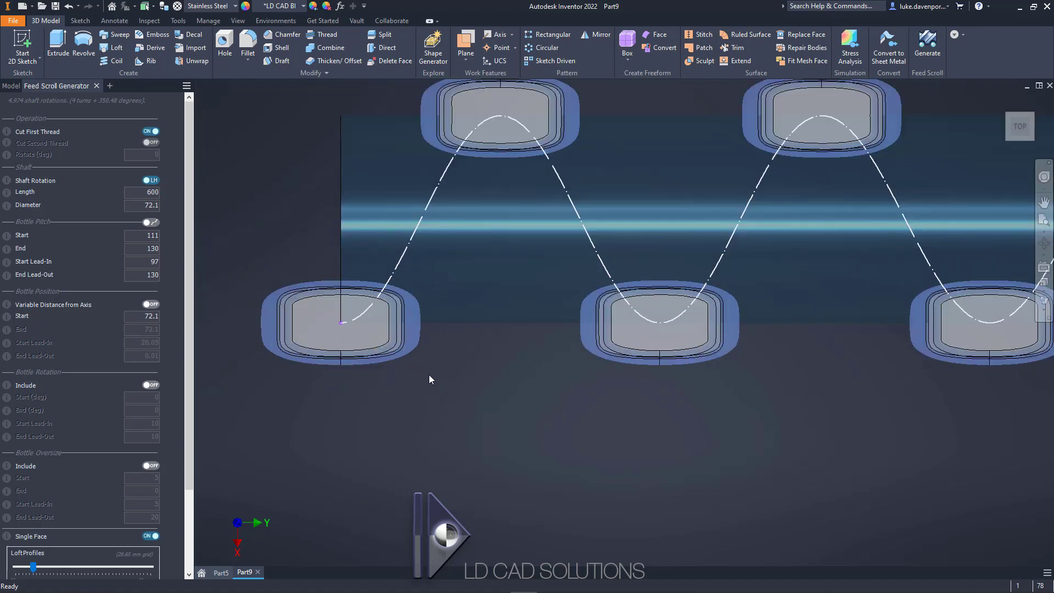
- Try a bottle position start value of 80 and compare the bottle centres with the shaft edge
middle_drag(430, 379, 428, 426)
double_click(144, 317)
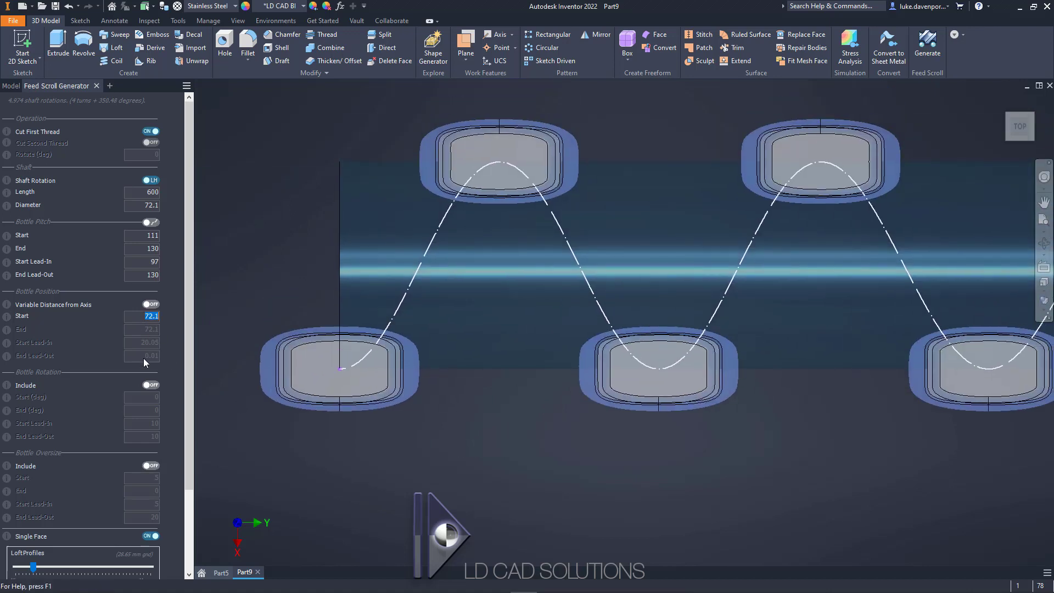
text(90)
key(BackSpace)
text(0)
scroll(202, 330, down, 4)
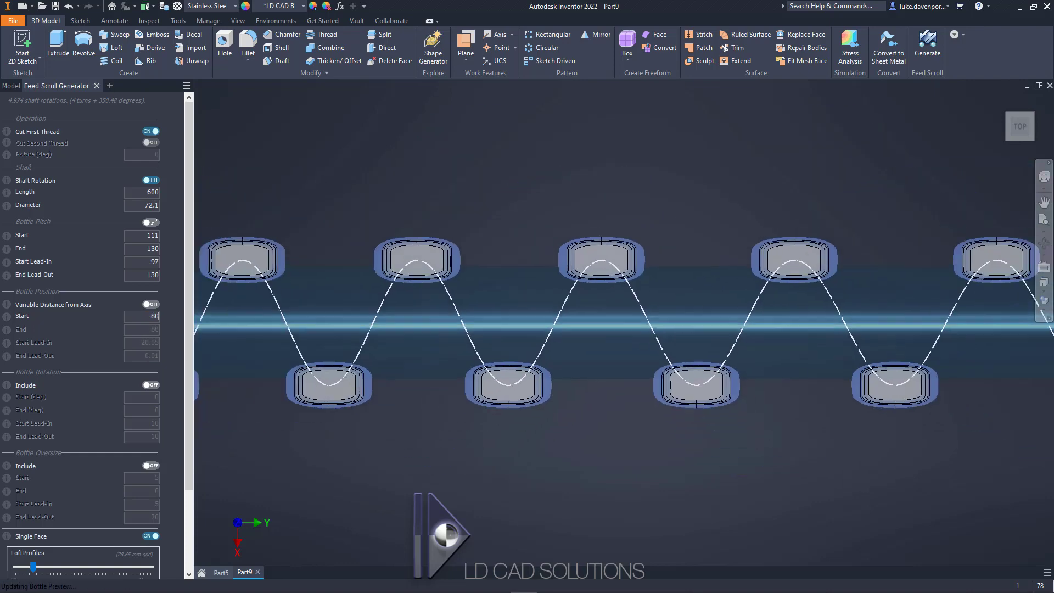
middle_drag(259, 382, 439, 381)
scroll(438, 381, up, 4)
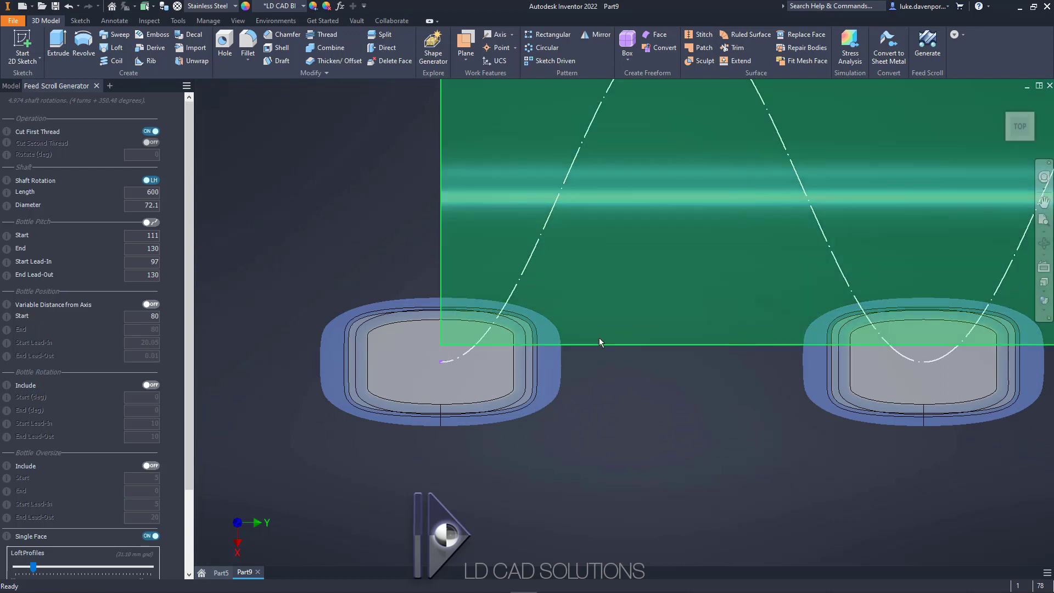
- Return the bottle position's start value to 72.1
double_click(152, 316)
text(72.1)
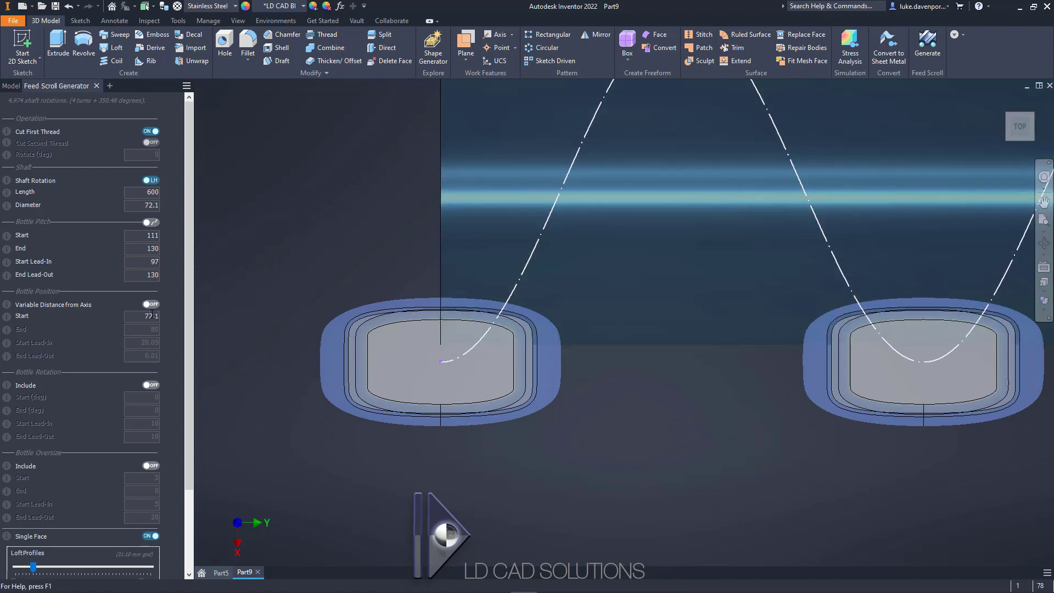
key(Return)
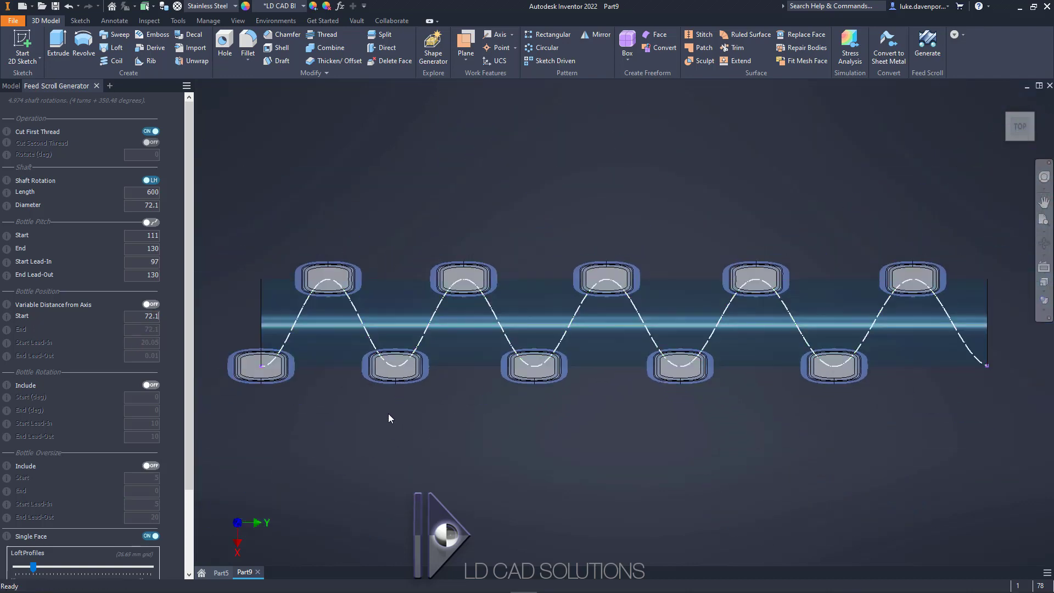
- Include bottle rotation running from 0 to 90 degrees along the shaft
click(151, 386)
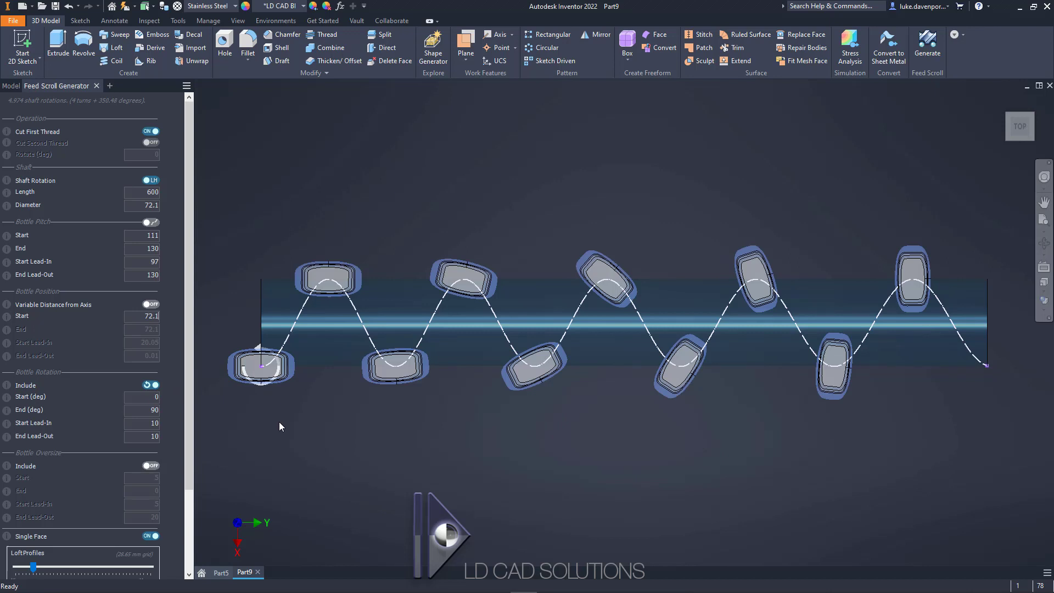
- Try a bottle rotation end angle of 45 degrees, and set it back to 90 degrees
click(149, 396)
click(149, 410)
text(45)
click(152, 423)
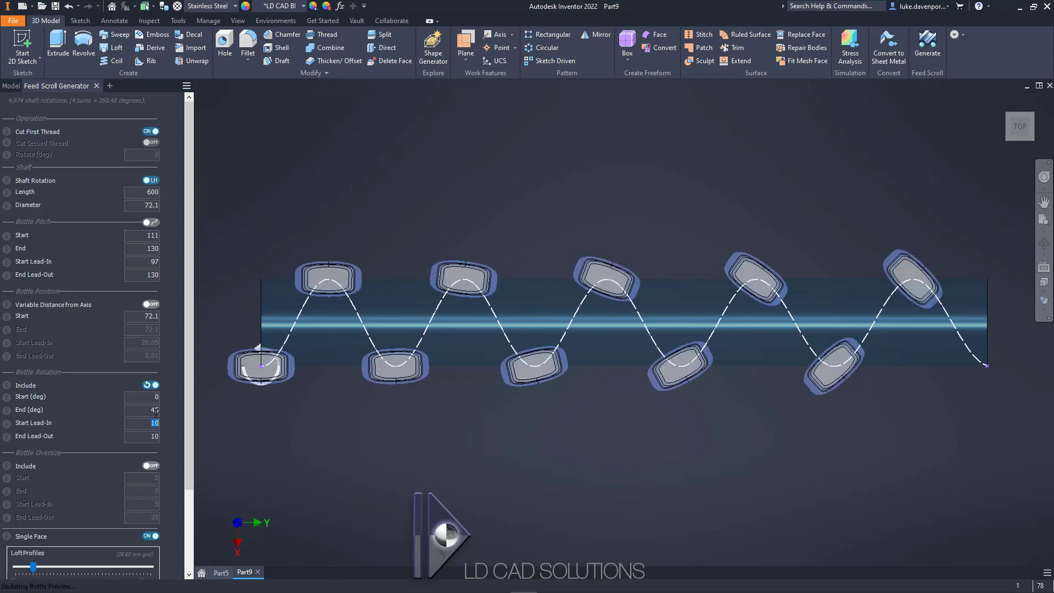
click(150, 409)
text(90)
- Set the bottle rotation's start lead-in to 180 and its end lead-out to 40
click(144, 423)
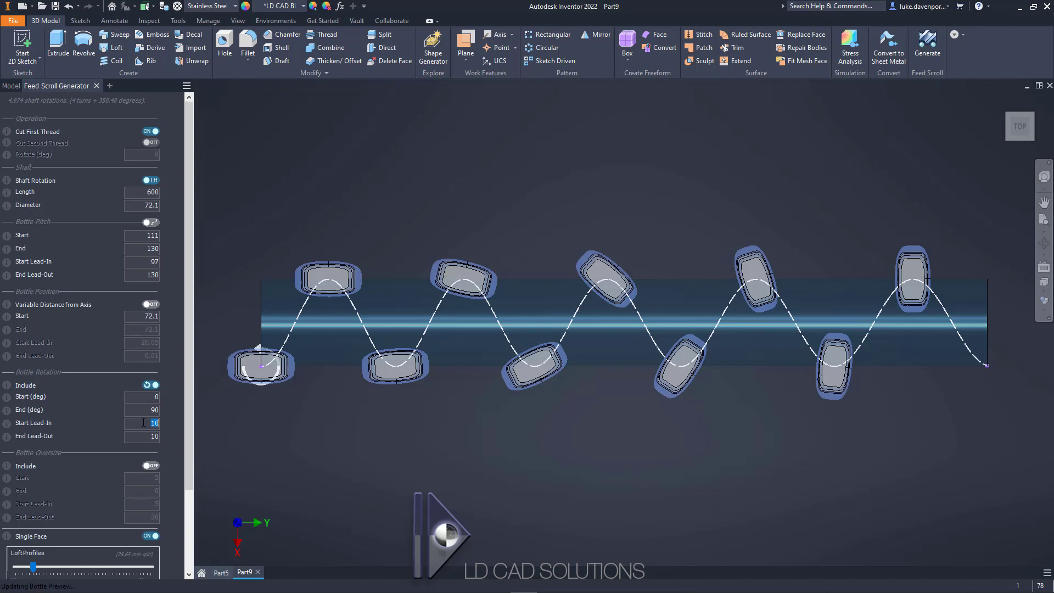
text(180)
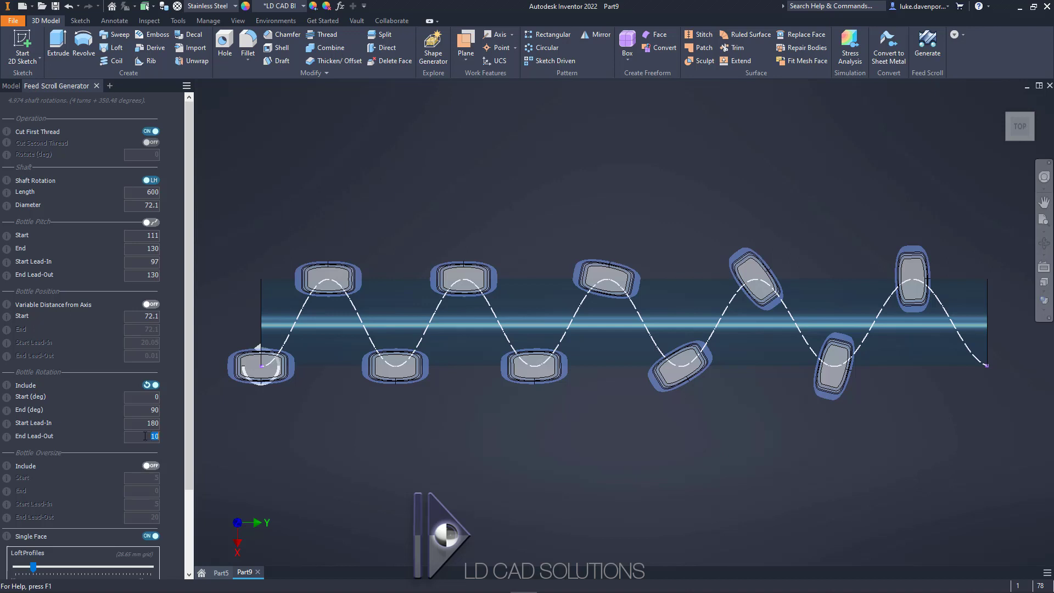
text(40)
key(shift+Tab)
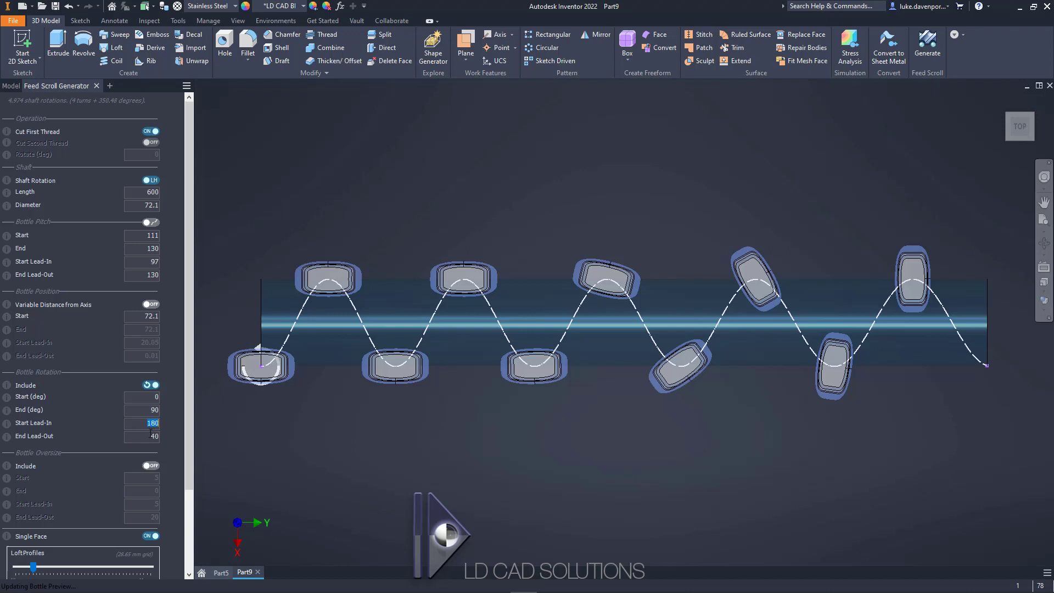
double_click(148, 438)
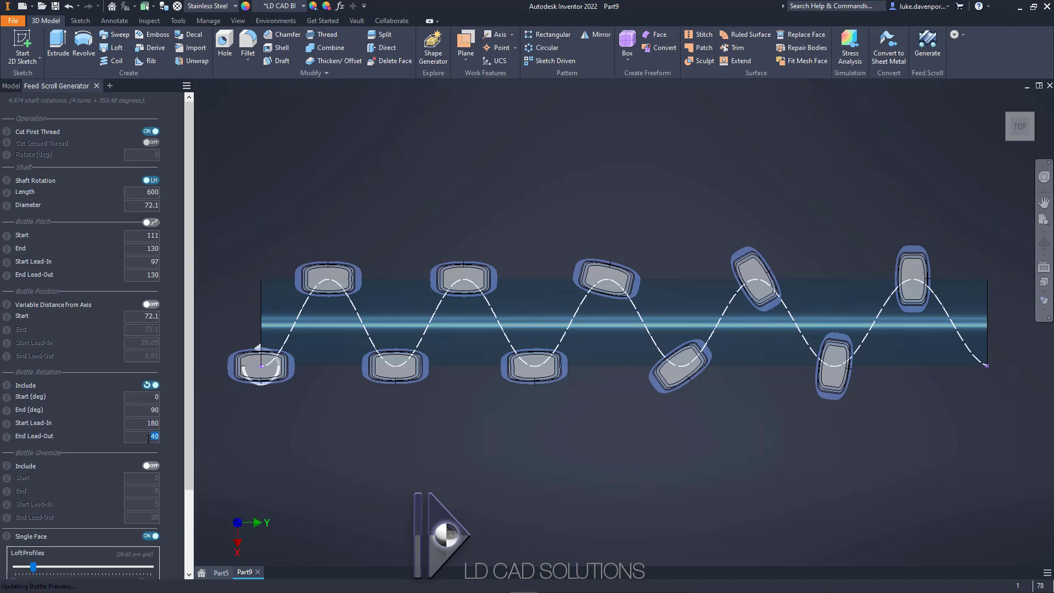
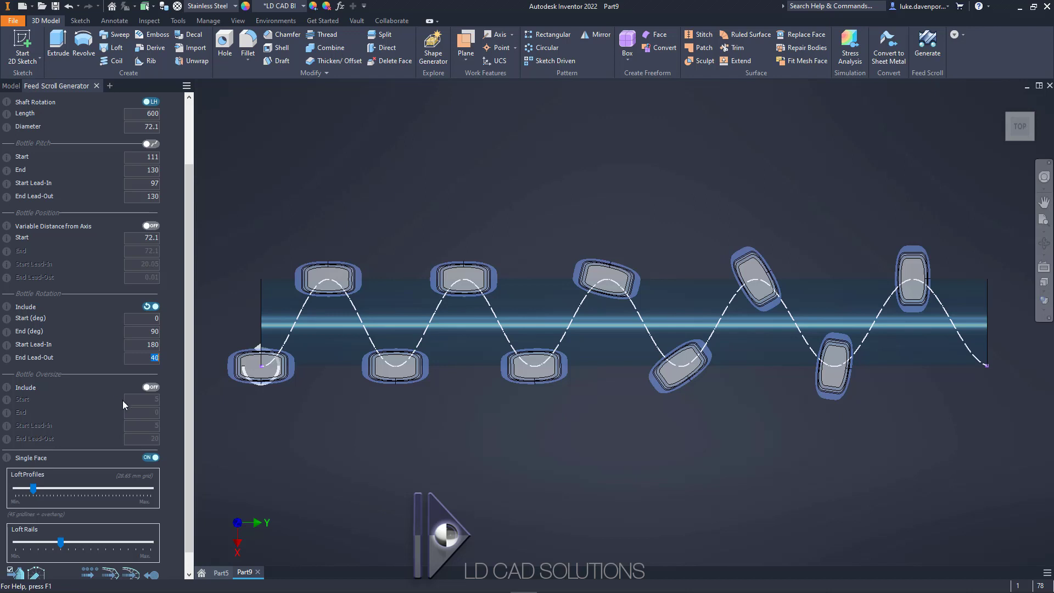
- Include bottle oversize with a start value of 6 and an end value of 2
click(150, 387)
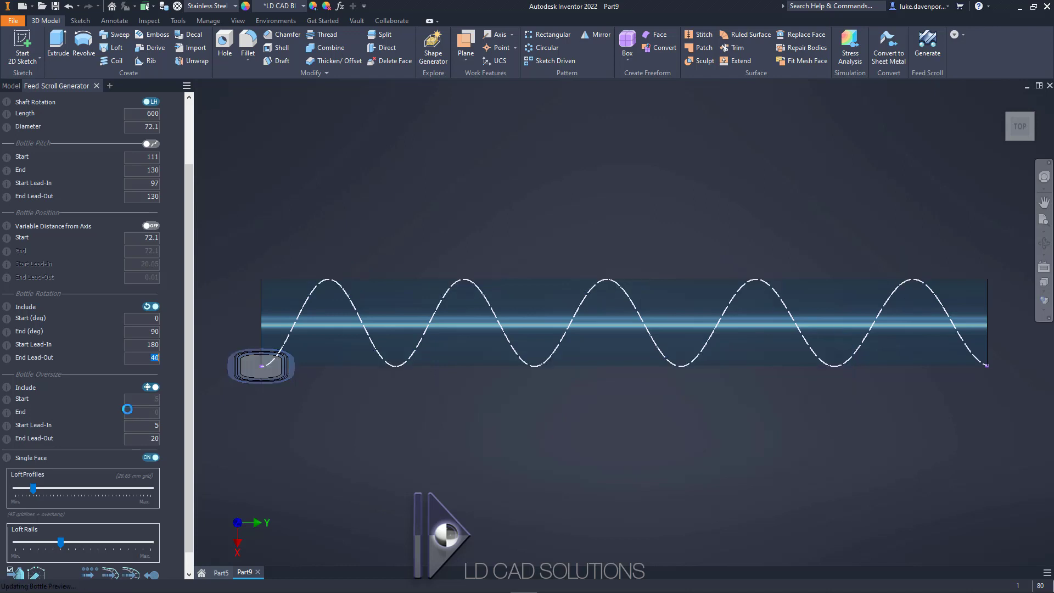
scroll(296, 403, down, 5)
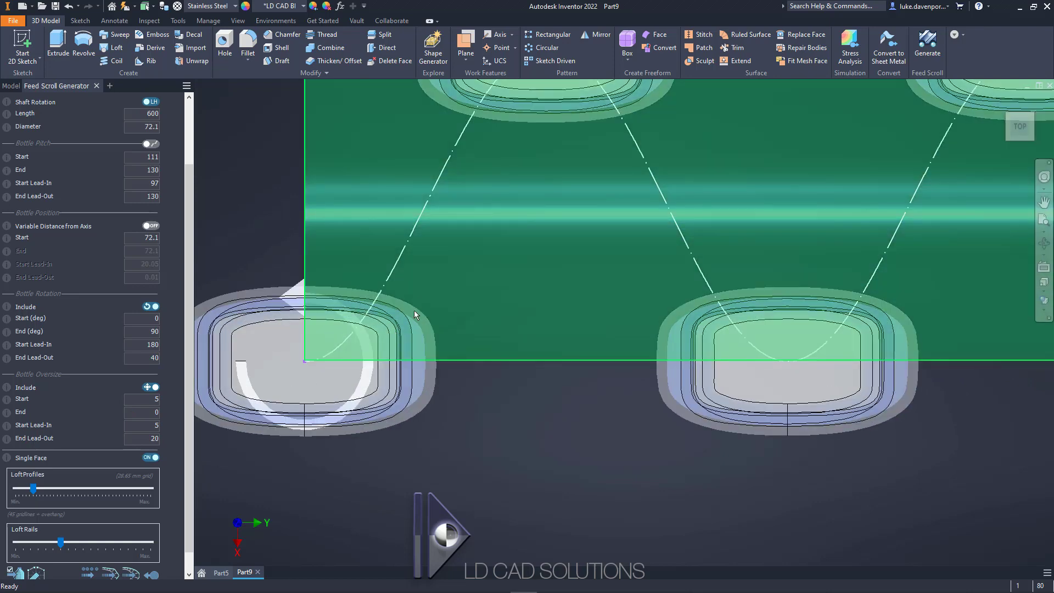
scroll(469, 416, up, 4)
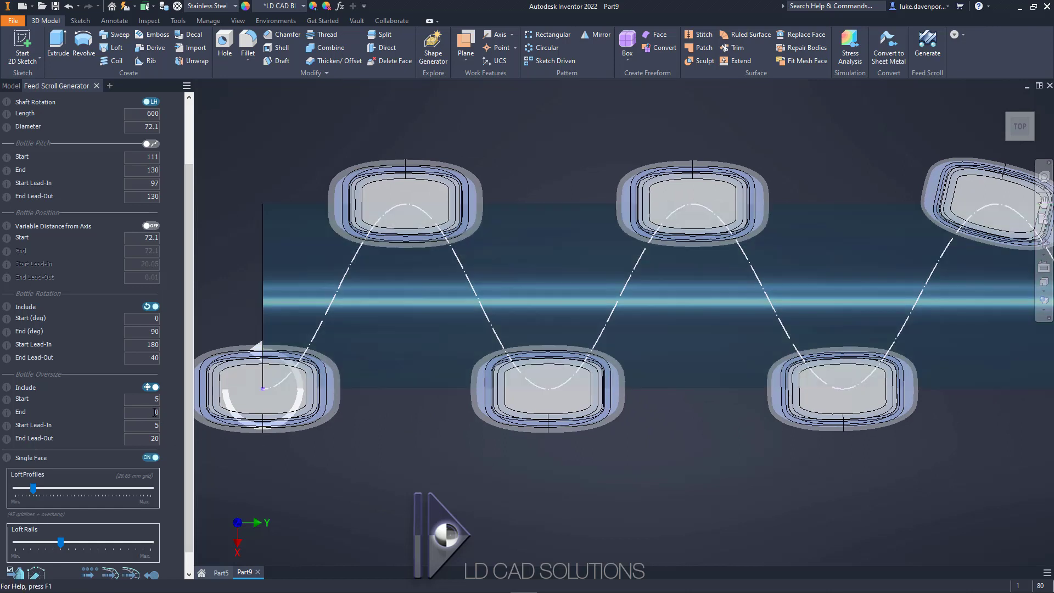
text(2)
key(Return)
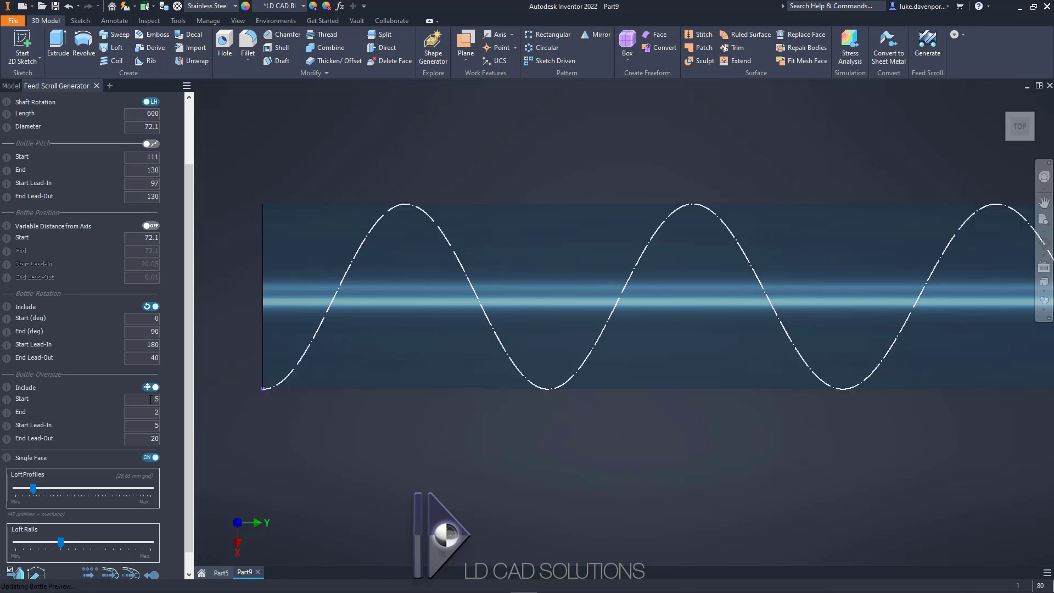
text(6)
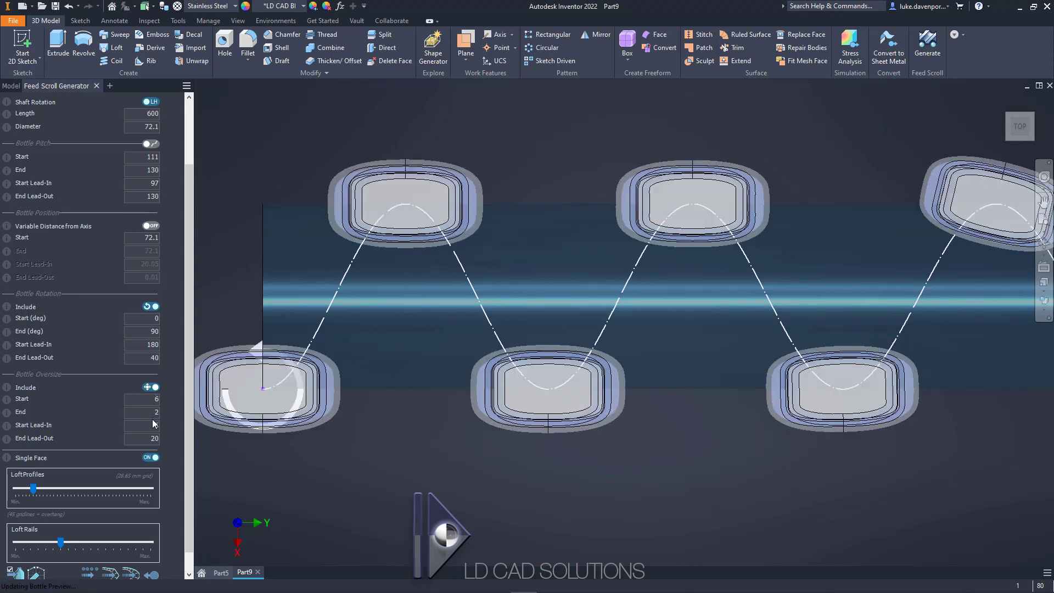
key(Return)
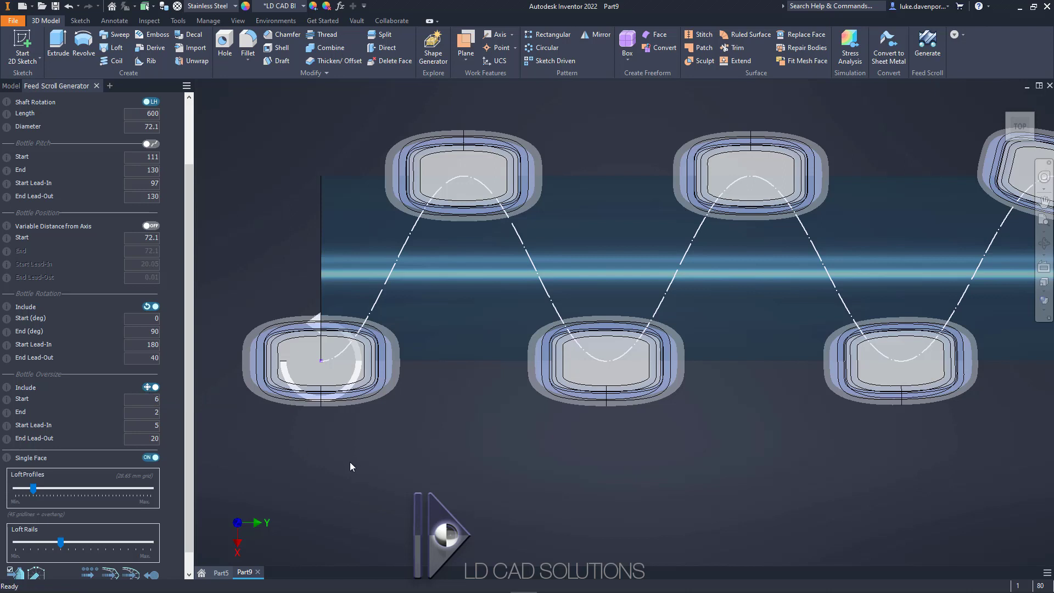
- Set the bottle oversize end lead-out to 450
double_click(152, 438)
scroll(282, 442, up, 3)
middle_drag(279, 441, 344, 469)
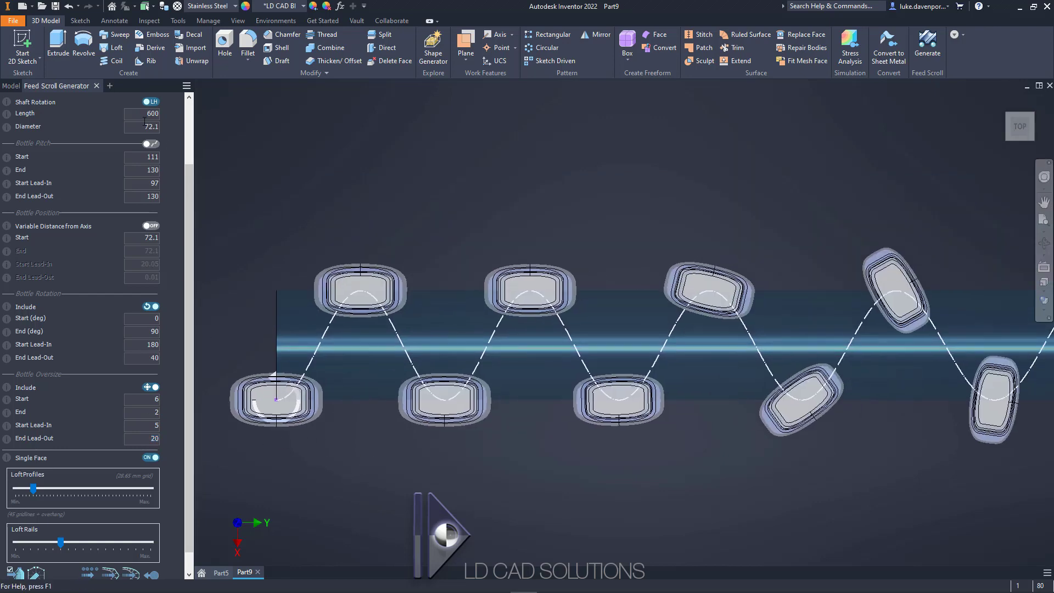
double_click(150, 439)
text(450)
key(Return)
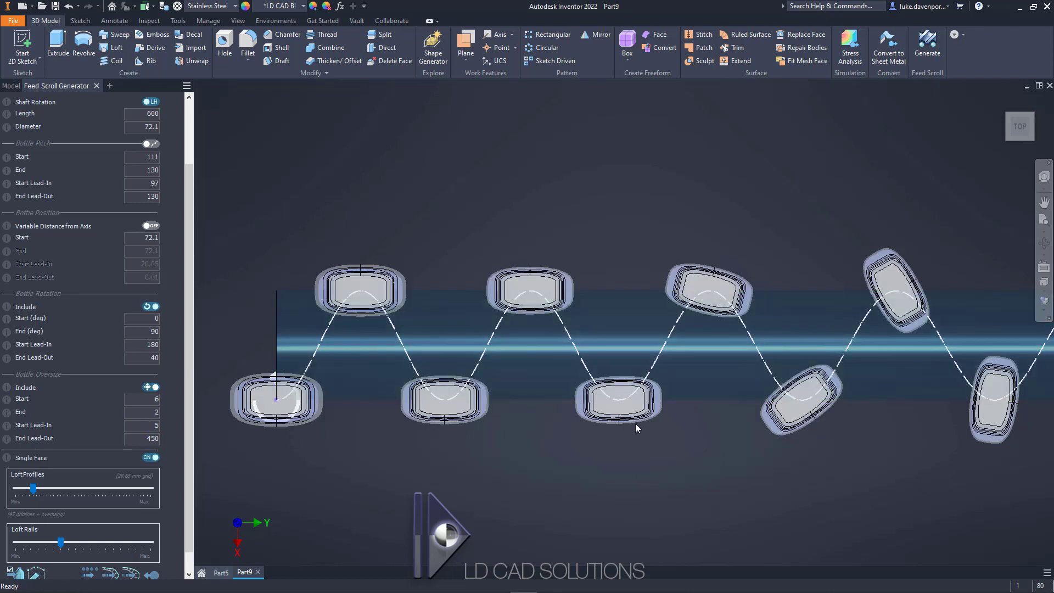
- Examine how the oversize clearance around the first bottles changes along the shaft, and check what the Single Face option does
scroll(523, 405, up, 6)
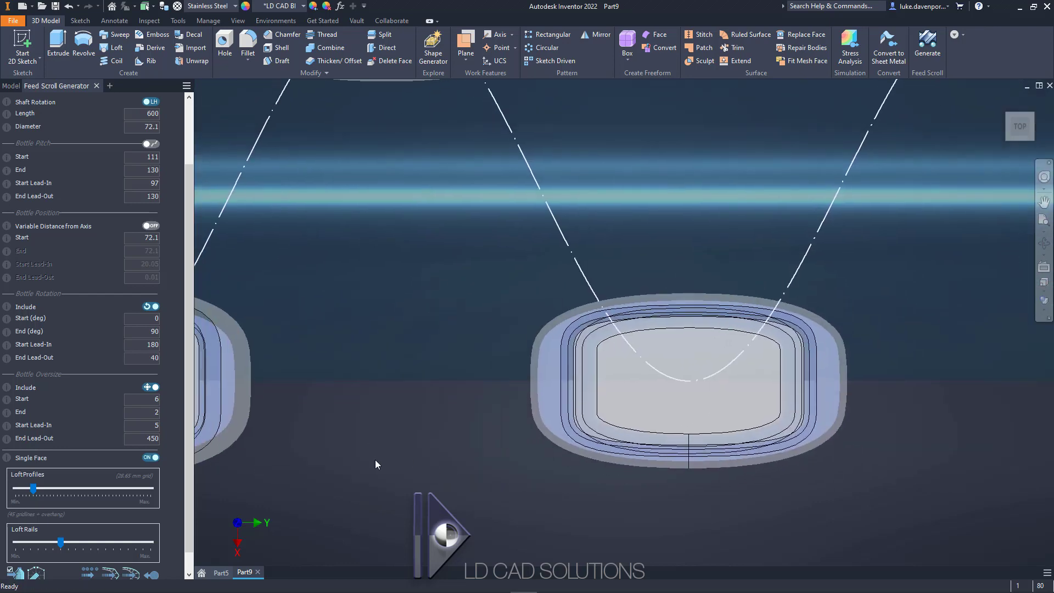
middle_drag(375, 460, 532, 422)
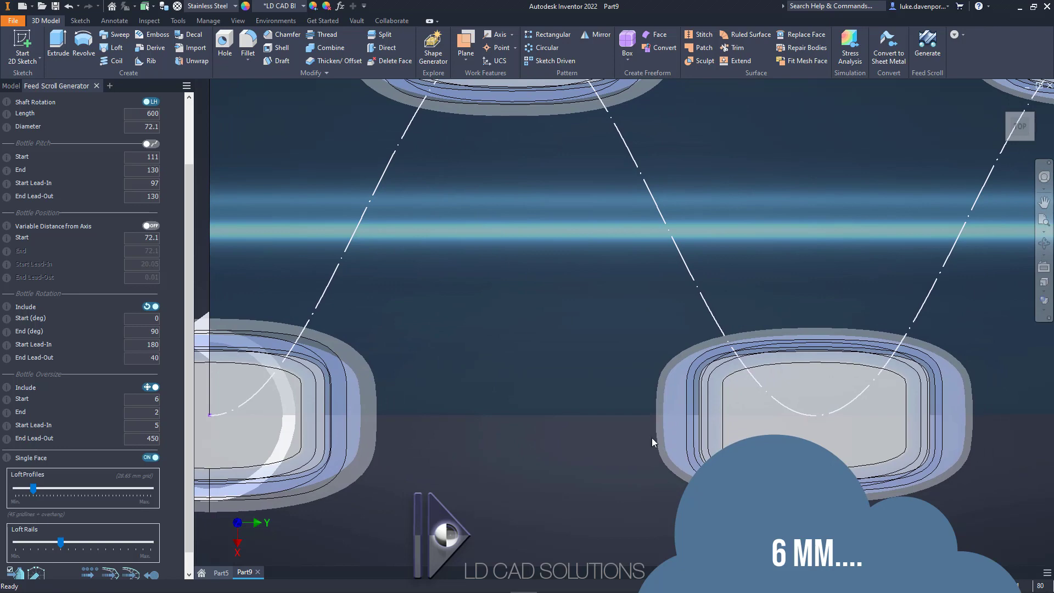
scroll(543, 439, down, 5)
middle_drag(671, 506, 572, 453)
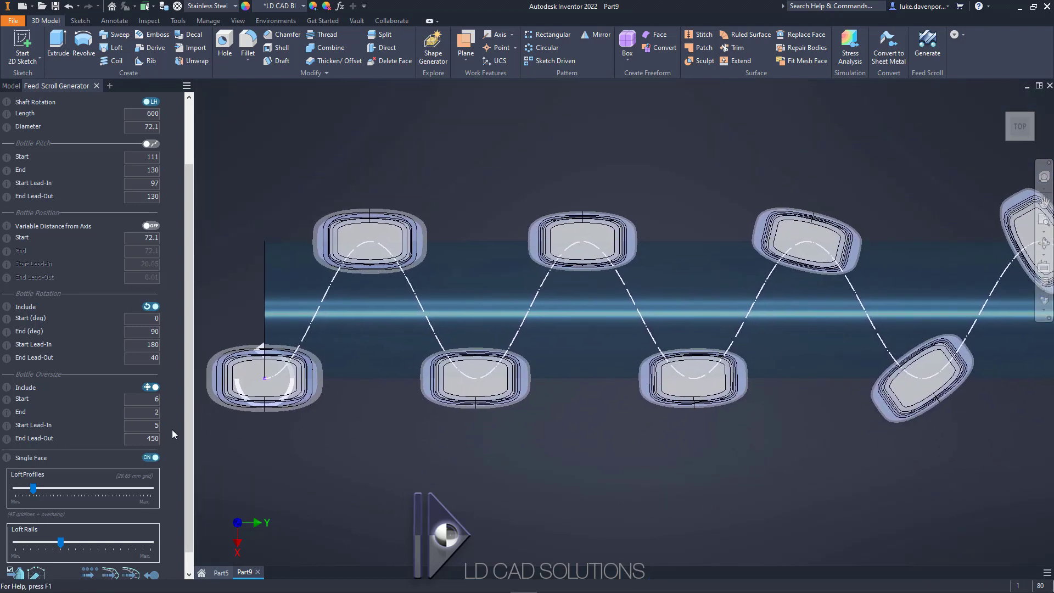
scroll(189, 419, down, 1)
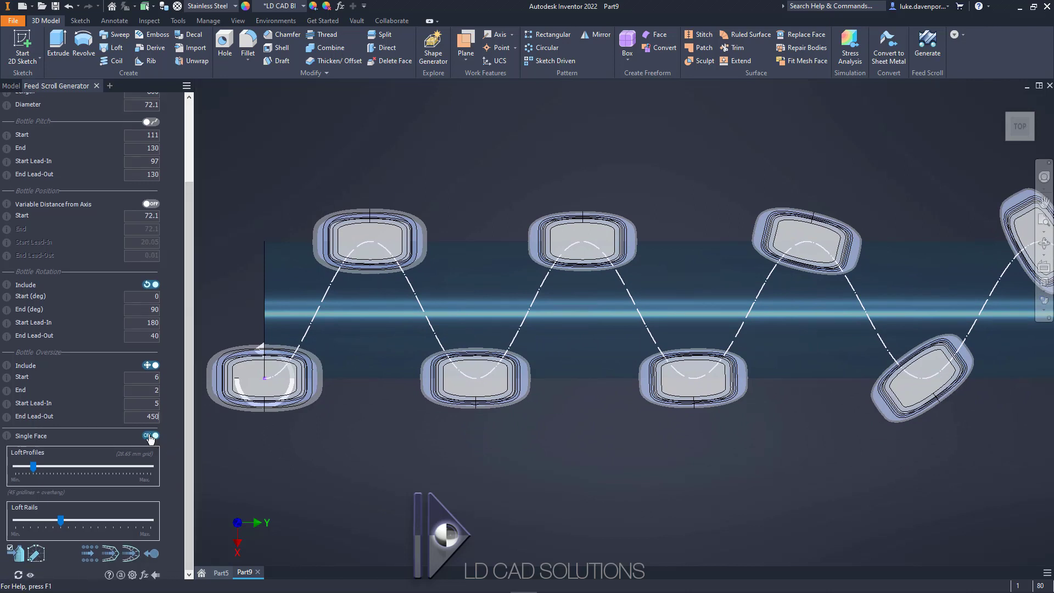
mouse_move(149, 437)
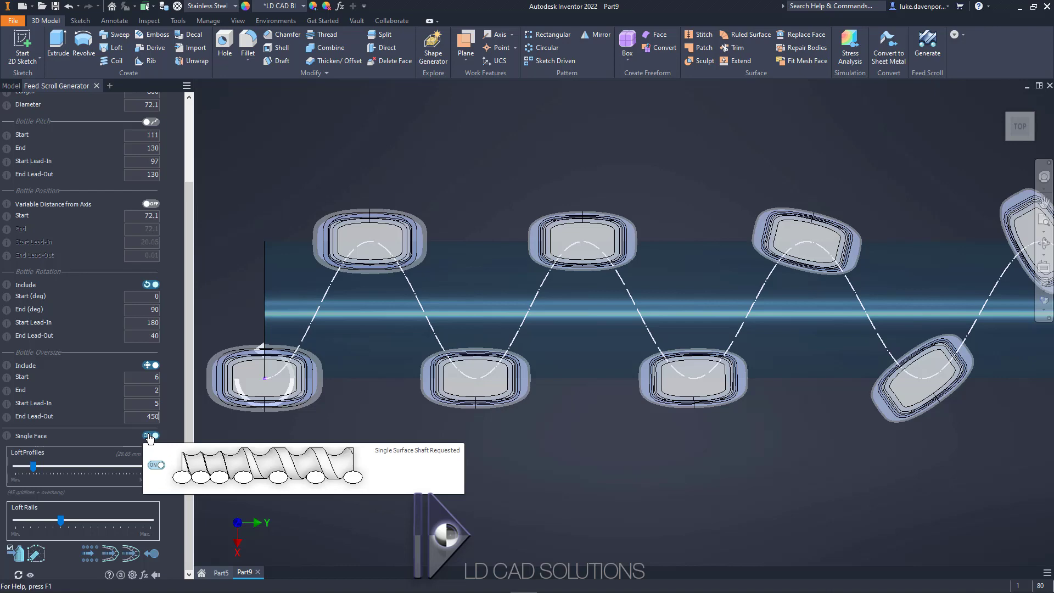
mouse_move(6, 439)
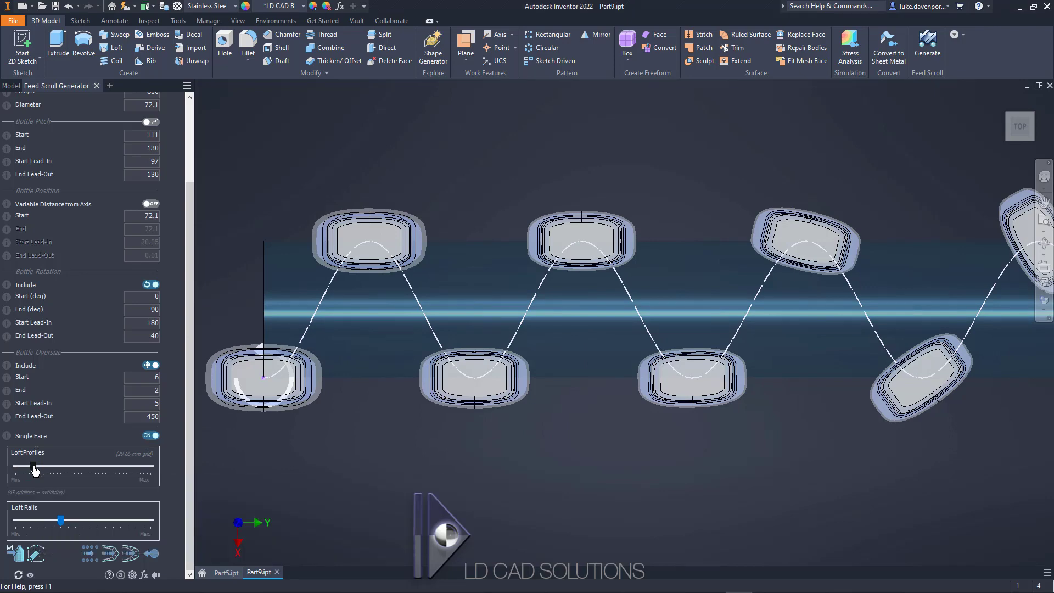
- Raise the loft profiles to 52 and reduce the loft rails to the minimum
drag(34, 471, 54, 475)
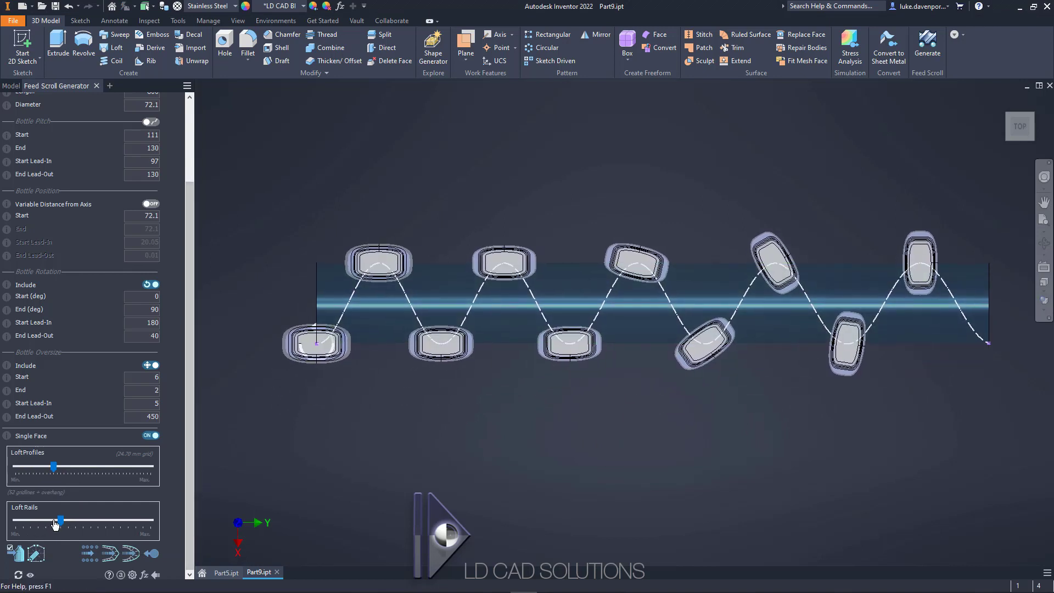
drag(60, 521, 16, 524)
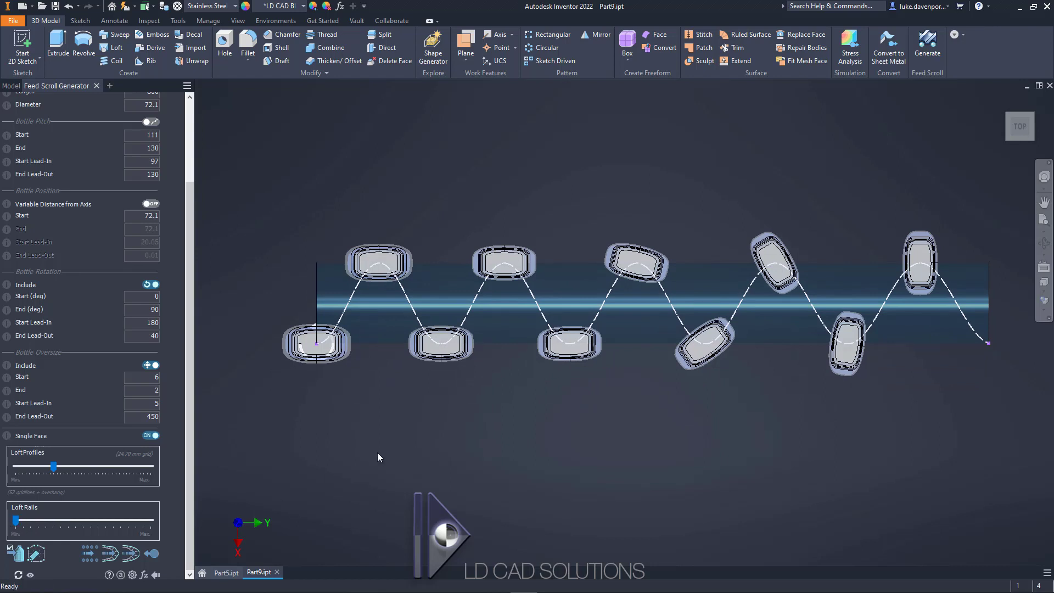
middle_drag(377, 452, 378, 422)
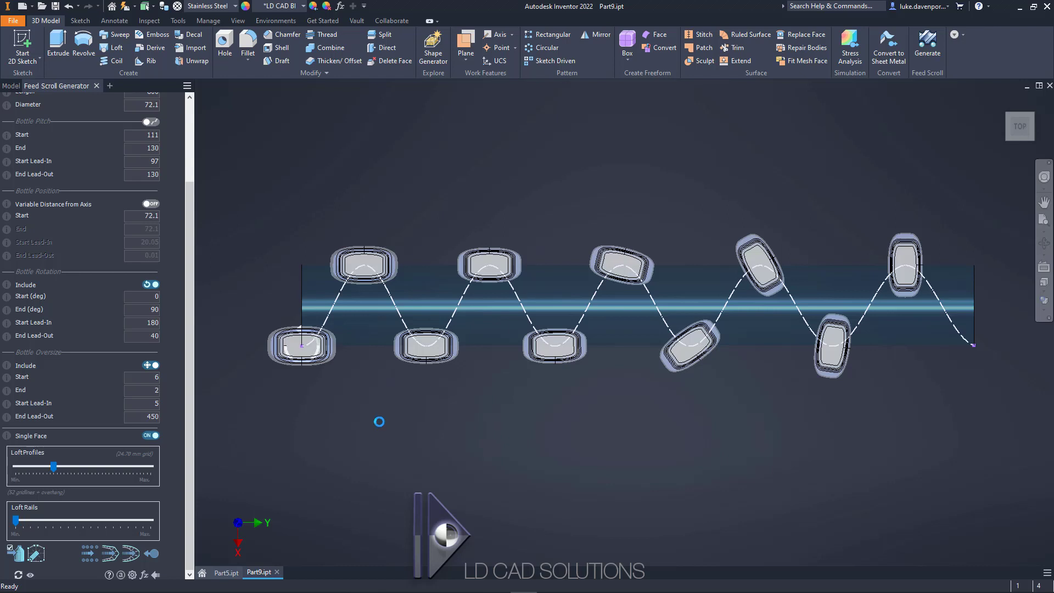
- Generate the first thread of the scroll and choose to continue with another operation
click(131, 553)
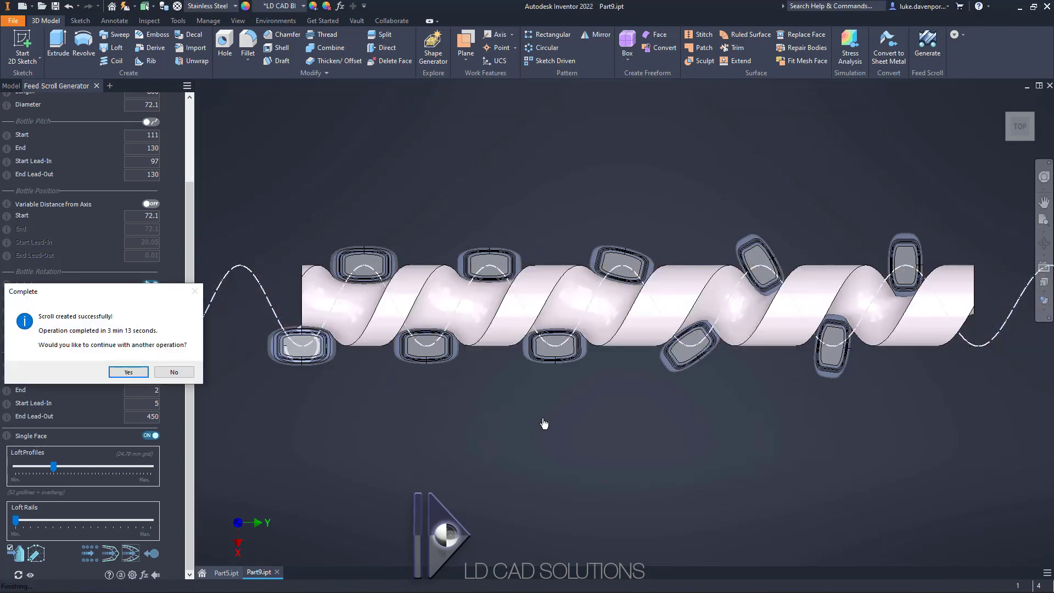
drag(103, 298, 529, 143)
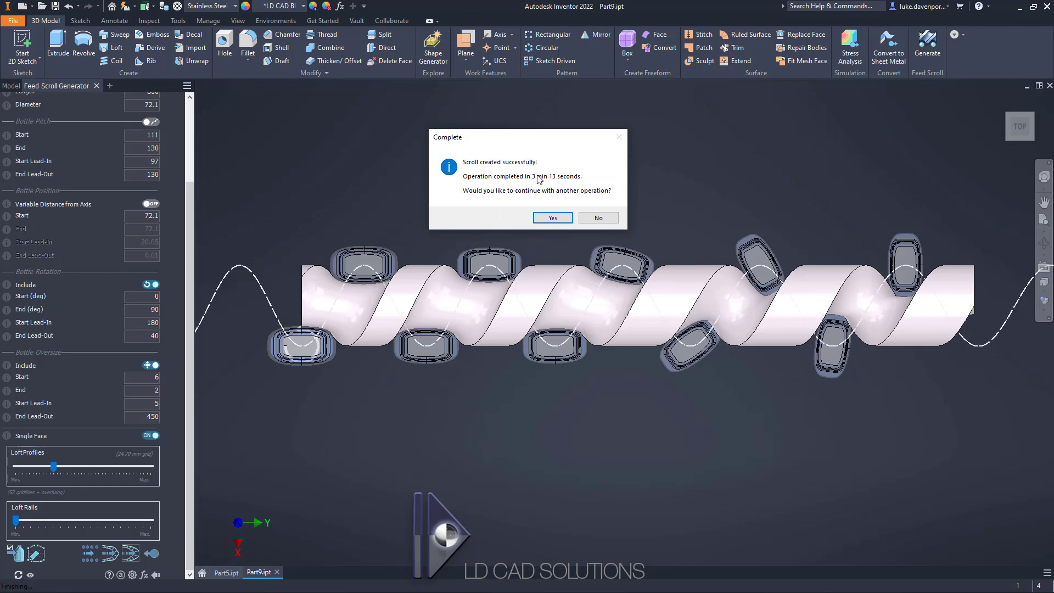
click(553, 218)
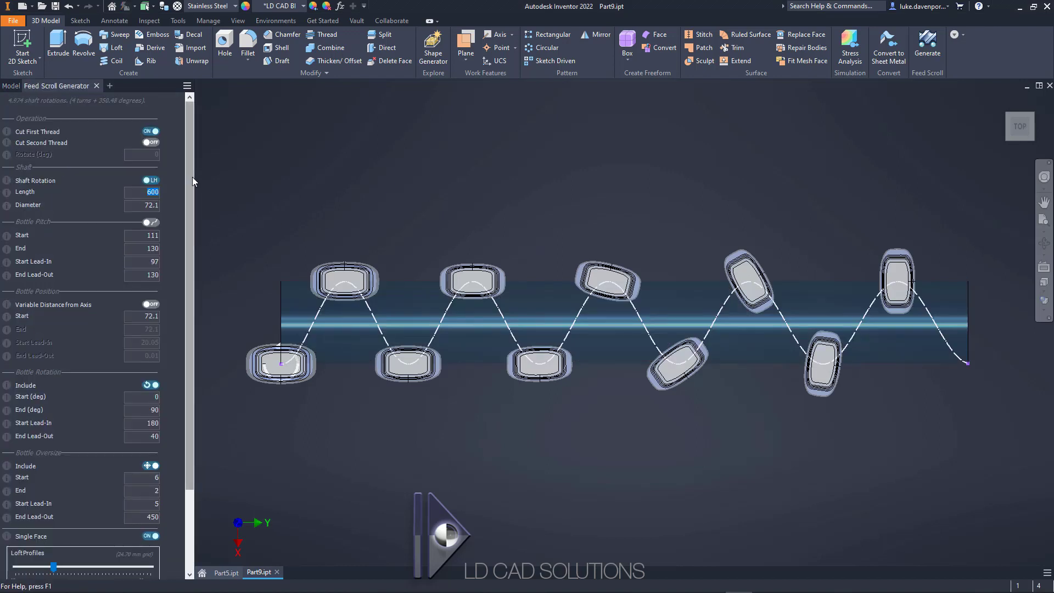
- Switch the operation to cutting a second thread, with the existing thread rotated by 180 degrees
click(149, 143)
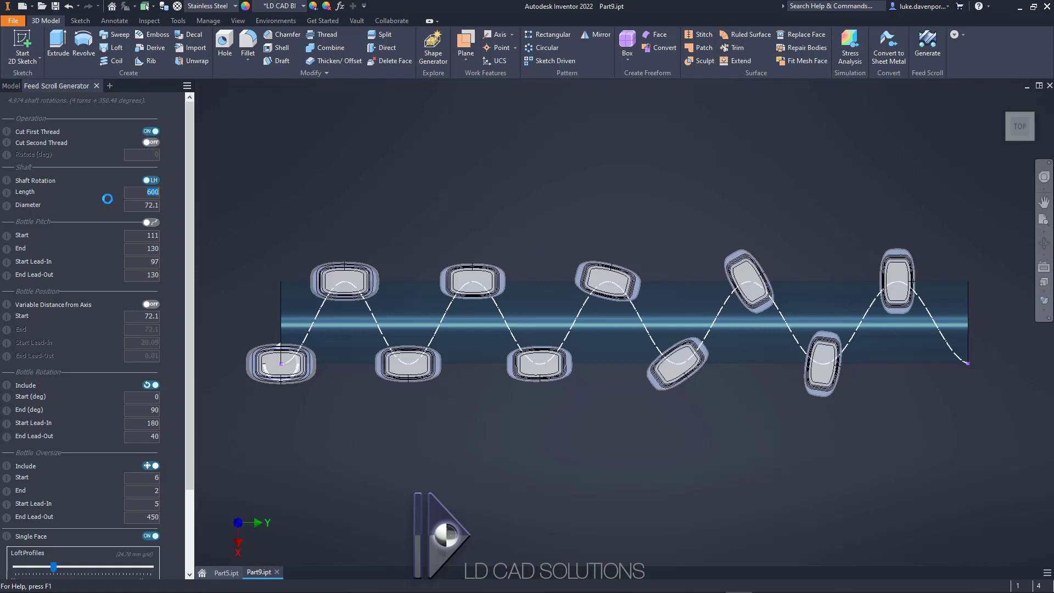
click(155, 155)
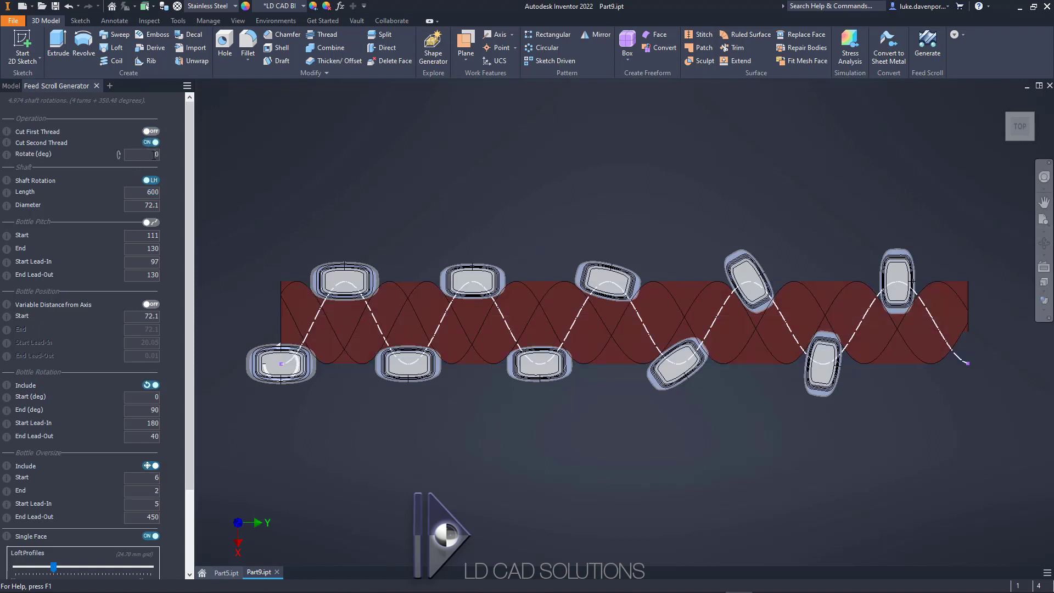
click(118, 156)
click(118, 156)
double_click(147, 156)
text(18)
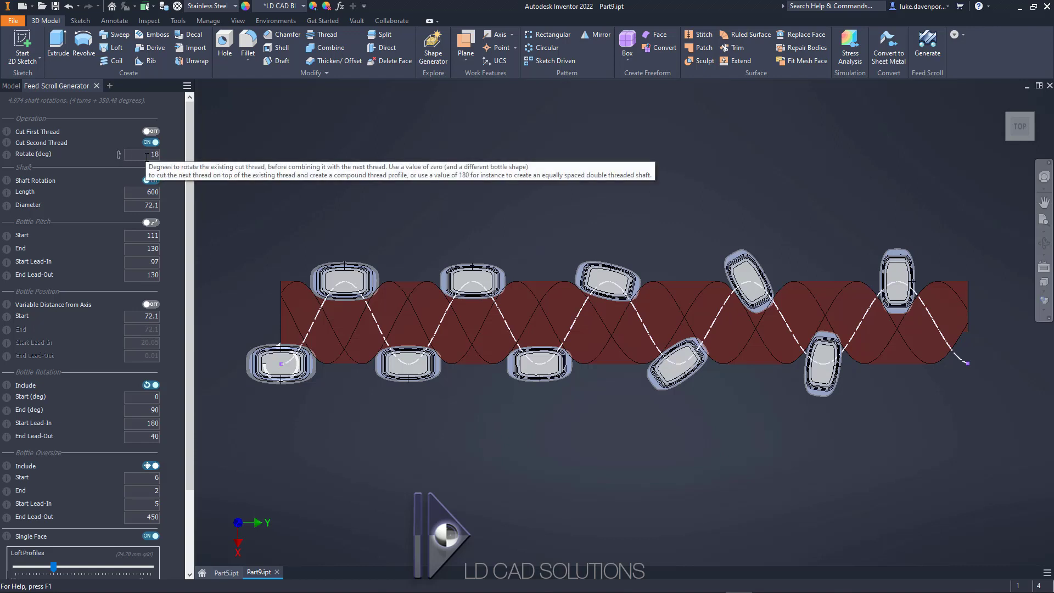
text(0)
key(Tab)
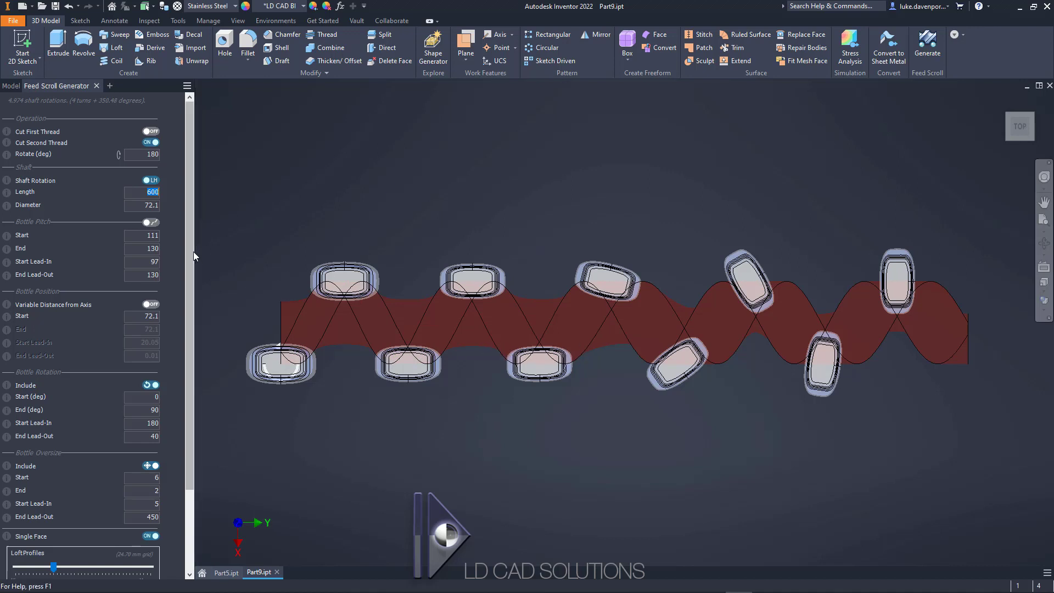
- Reverse the direction of bottle rotation for the second thread, and review the remaining scroll settings
drag(190, 252, 189, 307)
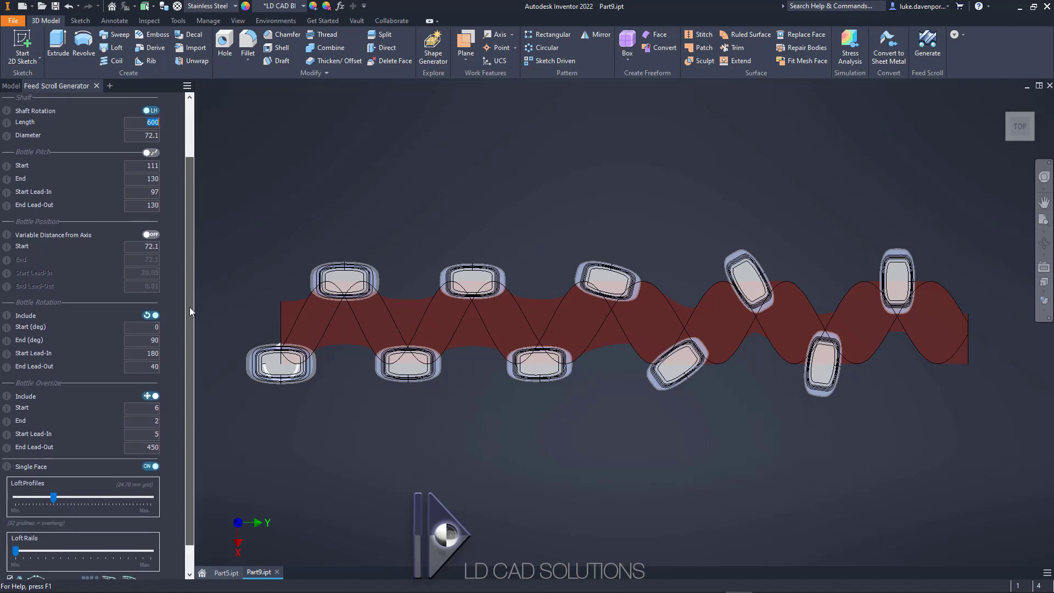
click(151, 317)
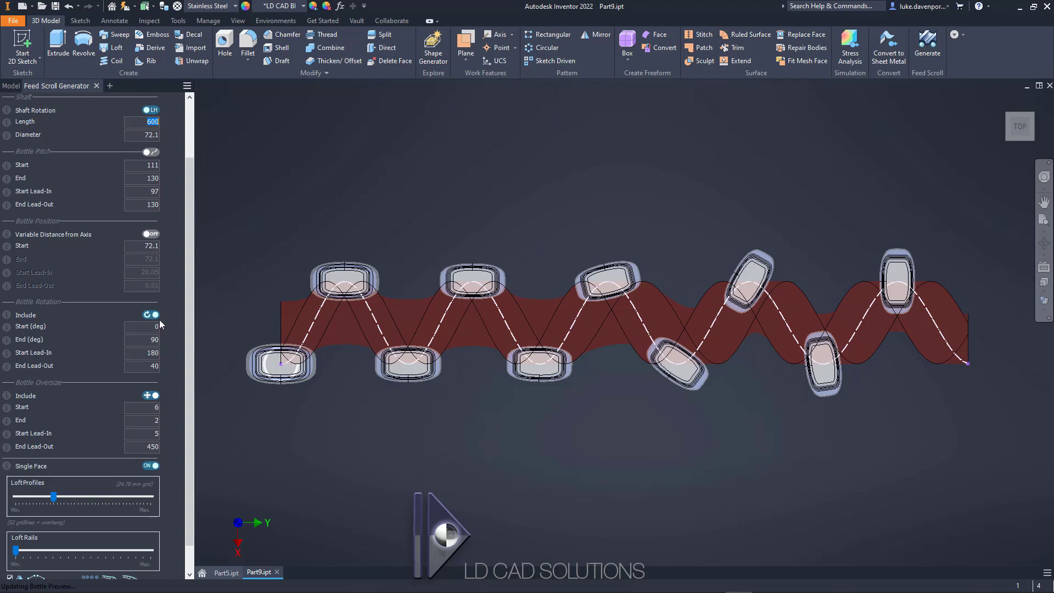
scroll(190, 321, down, 1)
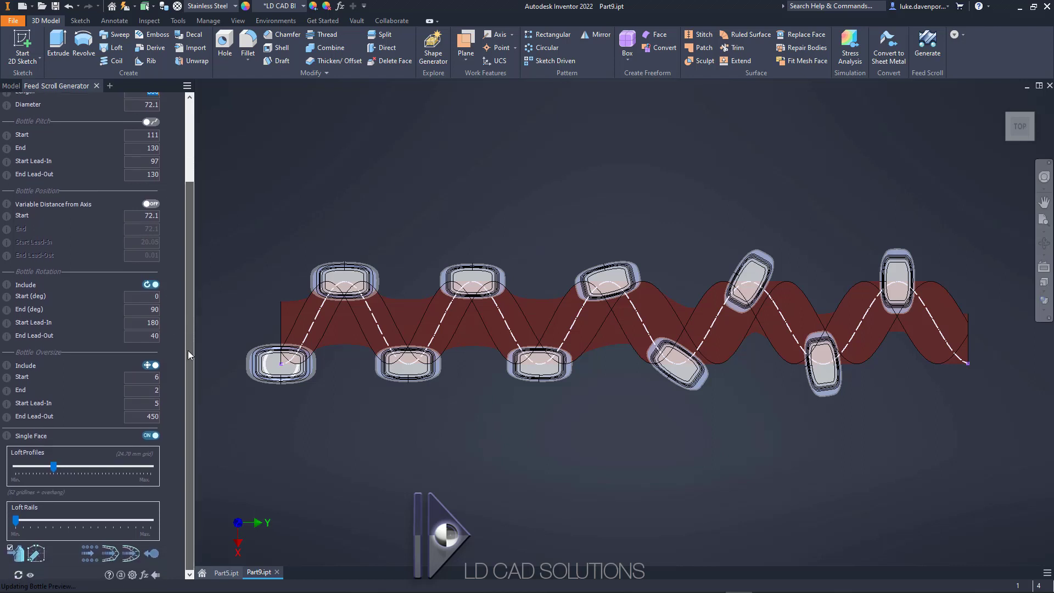
scroll(186, 338, up, 2)
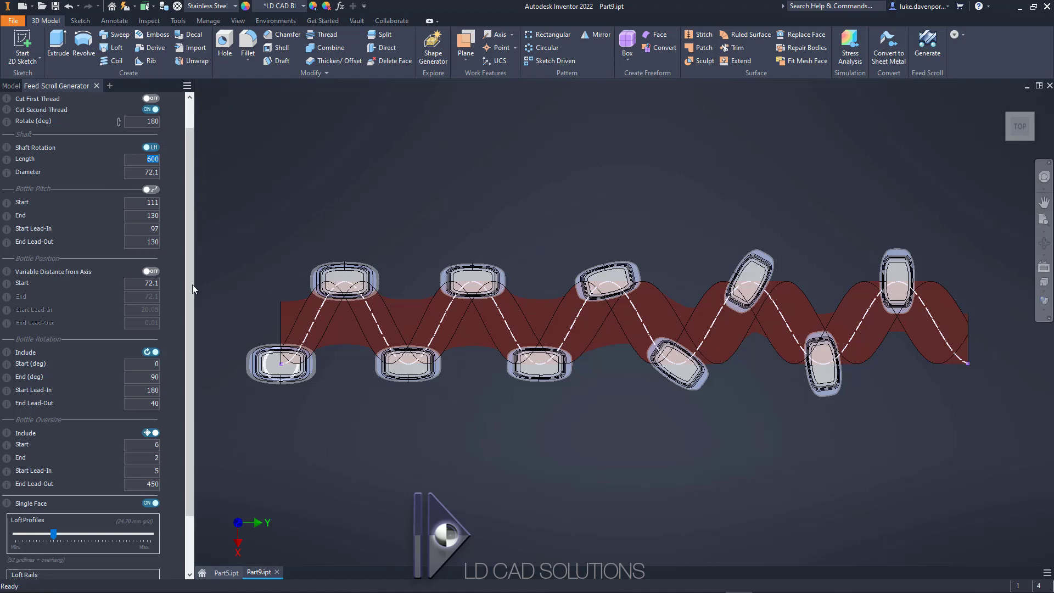
drag(190, 275, 189, 294)
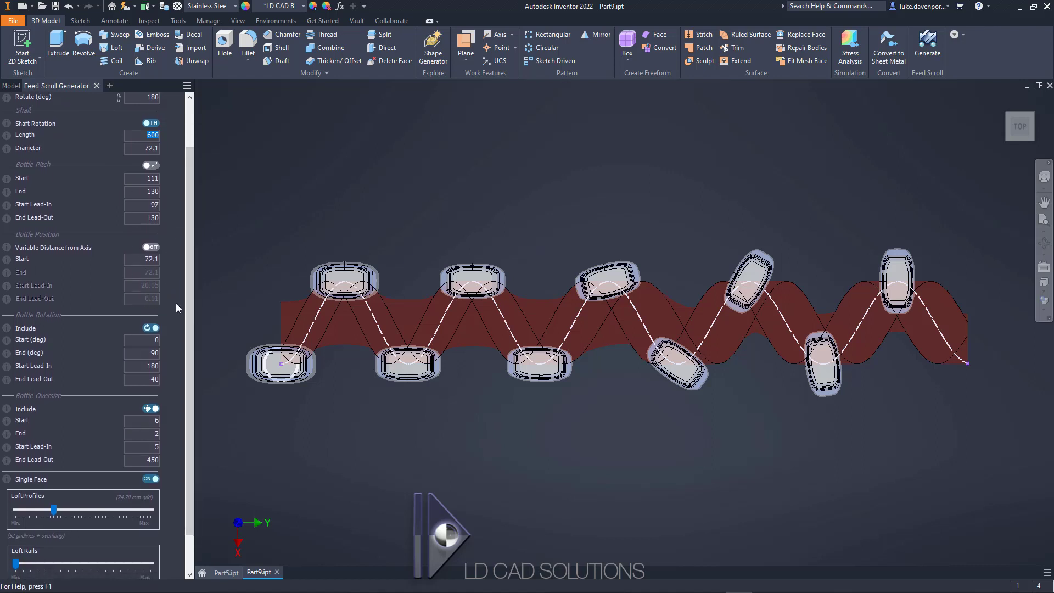
- Save the part, discarding the edits made to the locked Design View Representation
scroll(110, 439, down, 2)
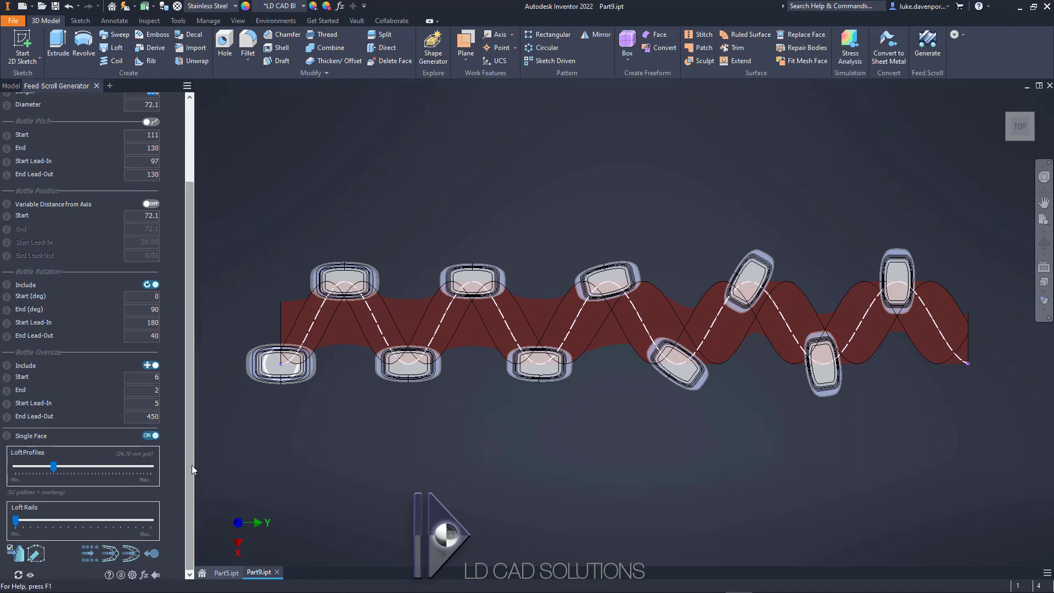
scroll(190, 464, up, 2)
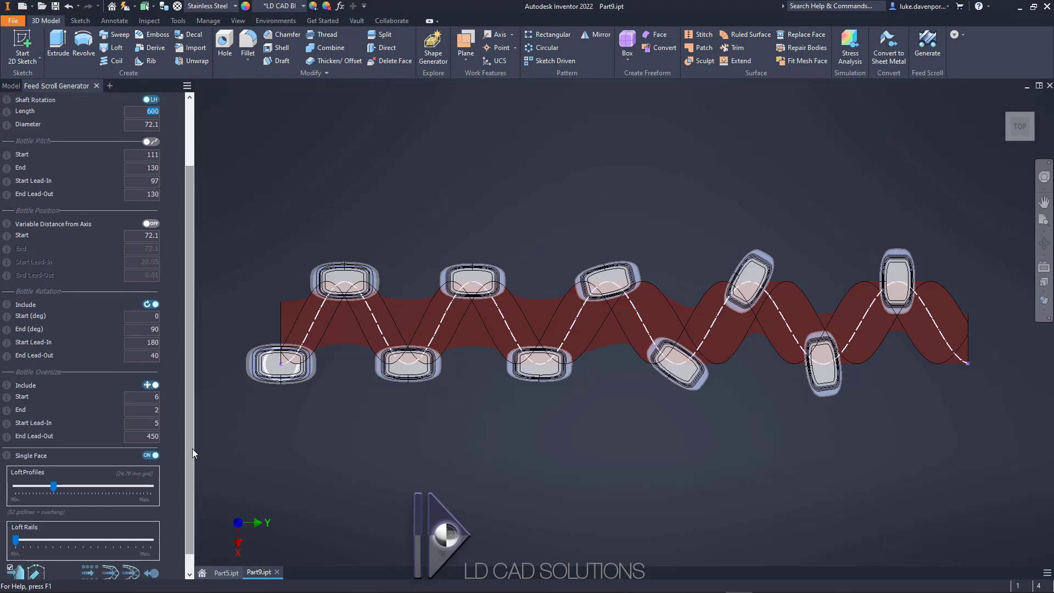
scroll(192, 449, down, 2)
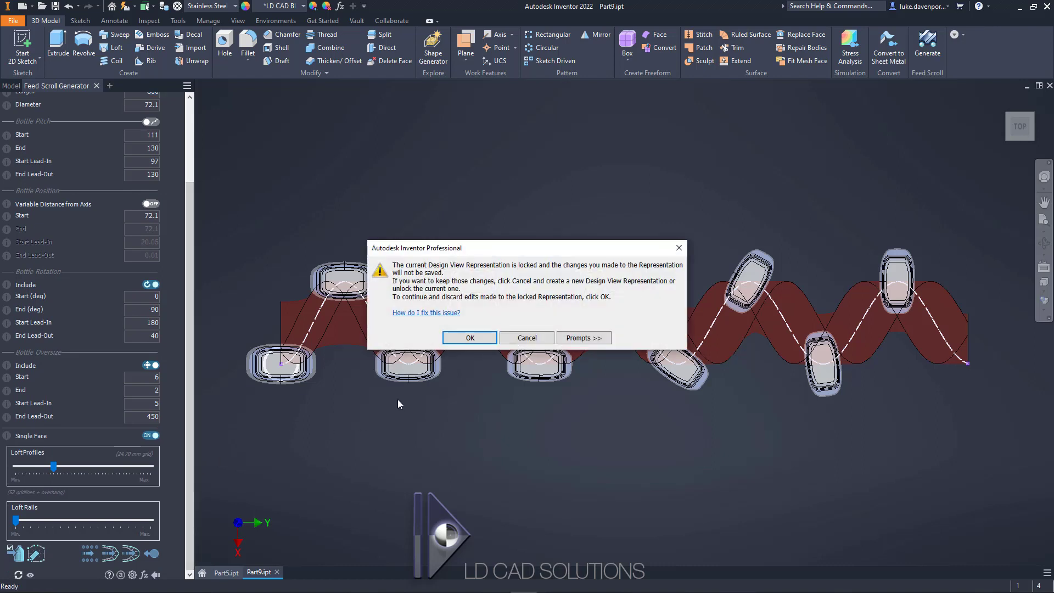
click(470, 338)
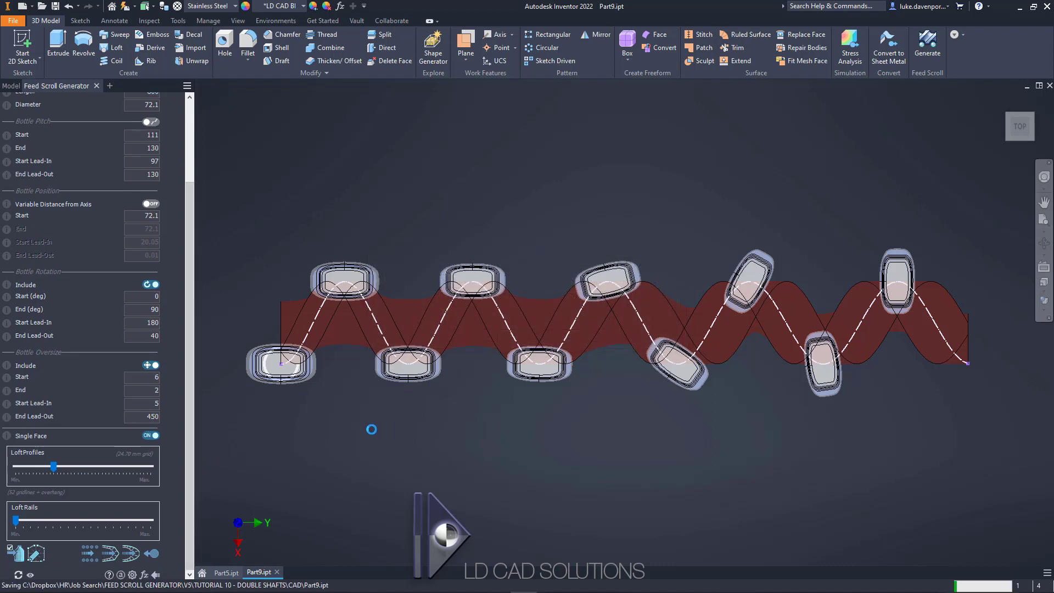
scroll(131, 537, up, 1)
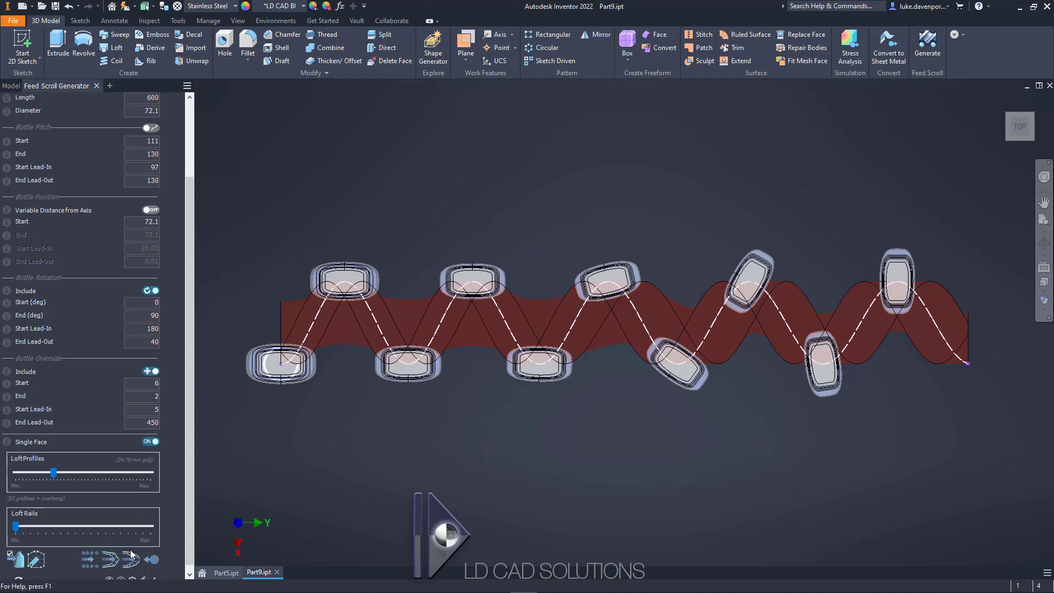
- Generate the second thread of the scroll, decline another operation and look over the finished double-threaded shaft
click(131, 558)
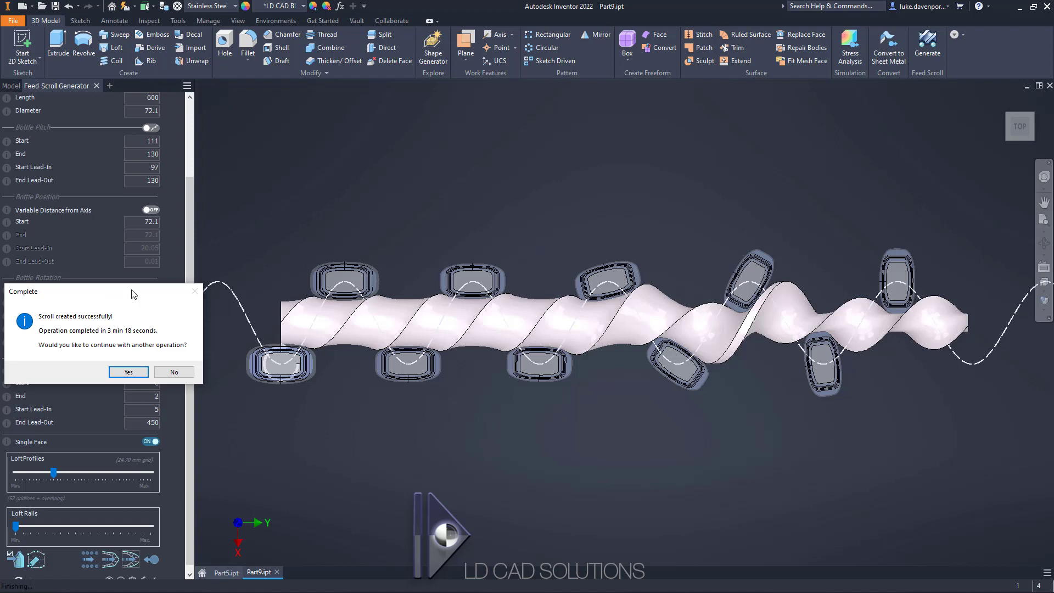
drag(132, 294, 531, 159)
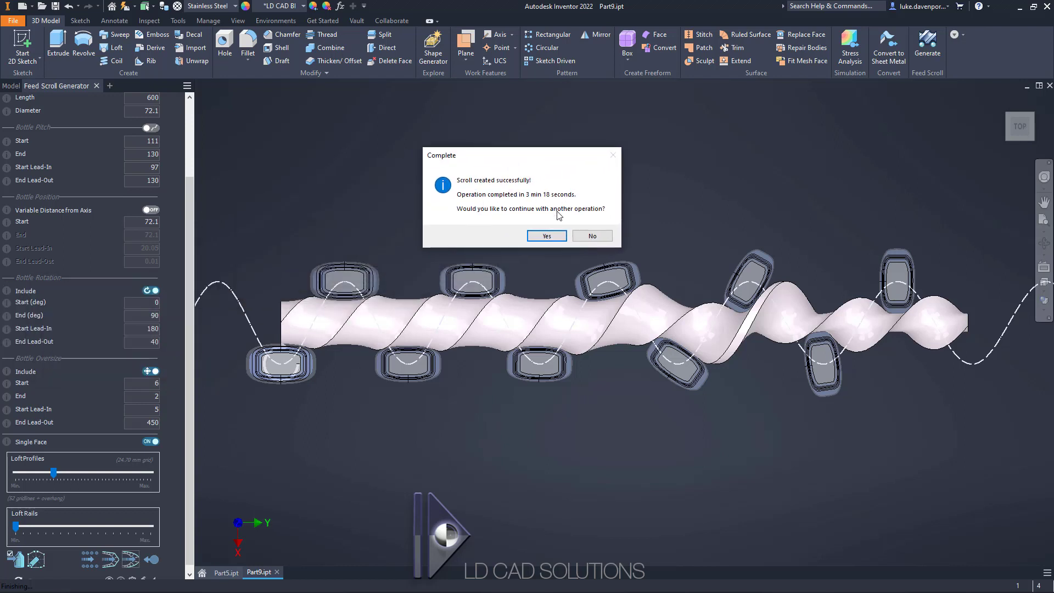
click(592, 237)
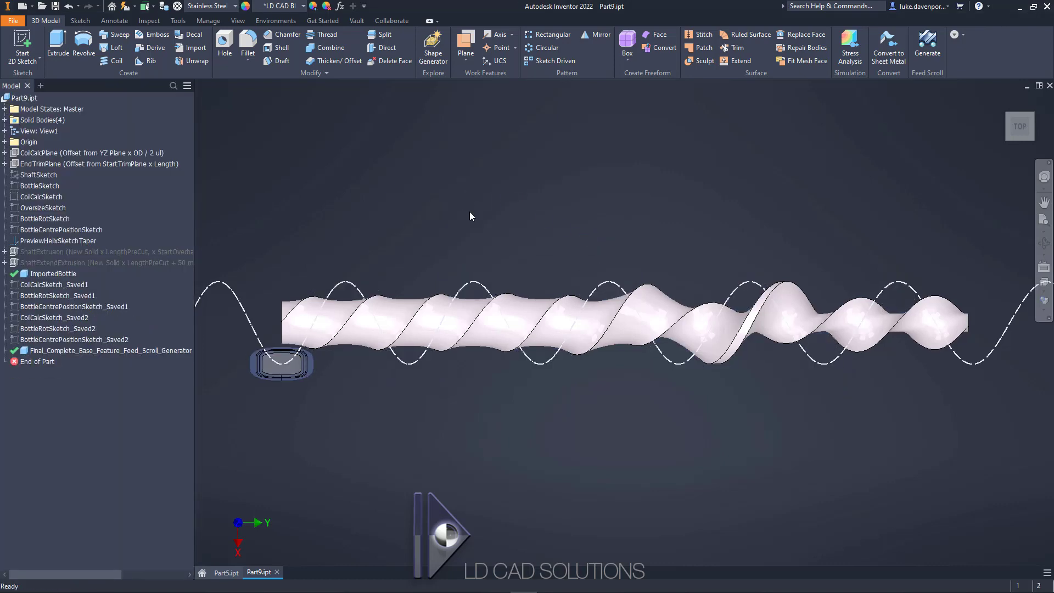
click(476, 337)
scroll(300, 355, down, 2)
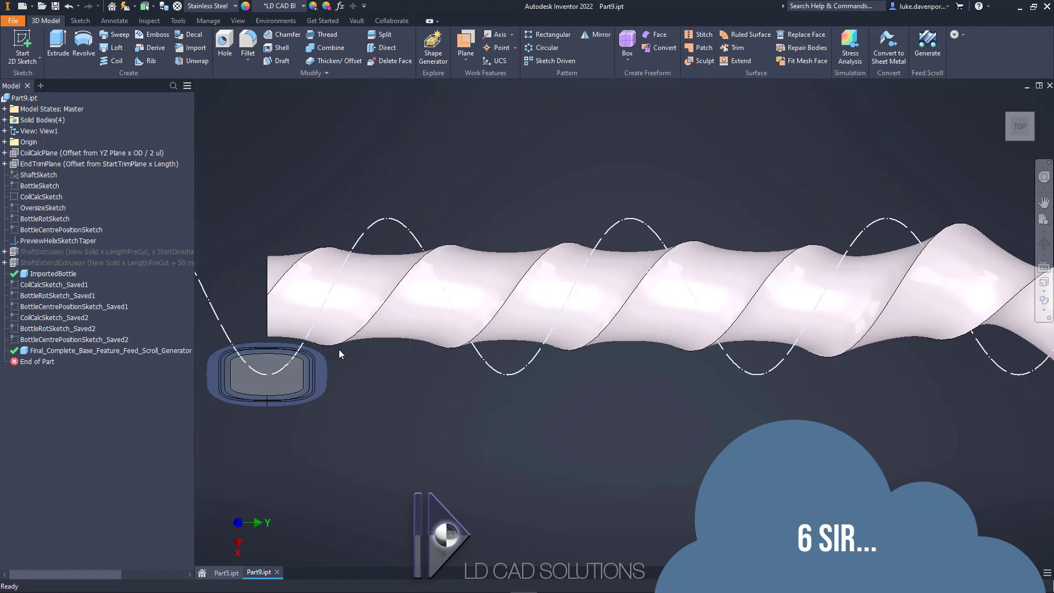
- Simulate the bottles travelling along the finished scroll up to a shaft rotation of 290 degrees, and exit the simulation
click(929, 51)
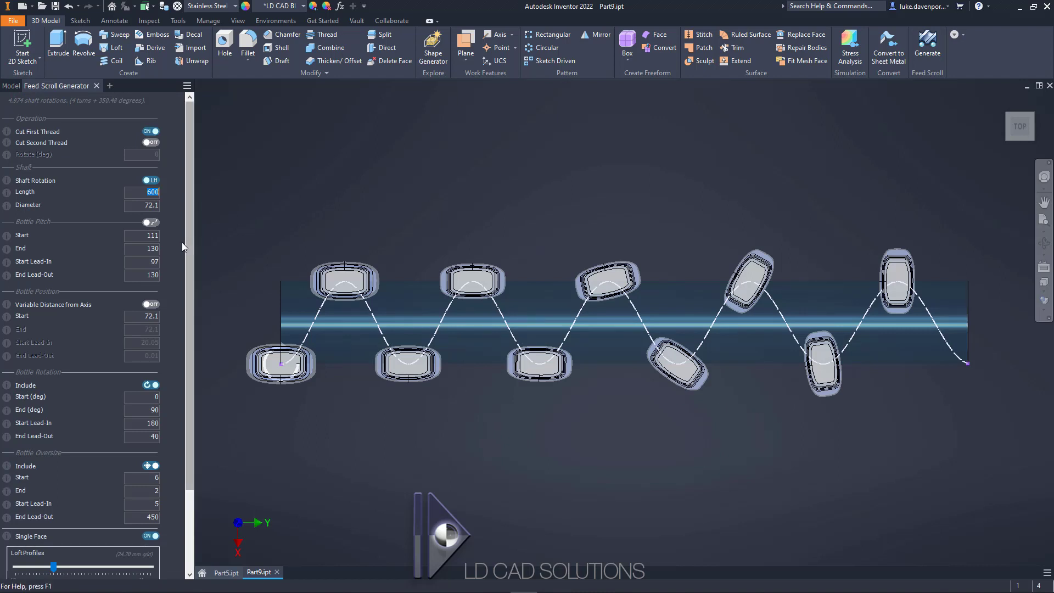
drag(188, 242, 193, 324)
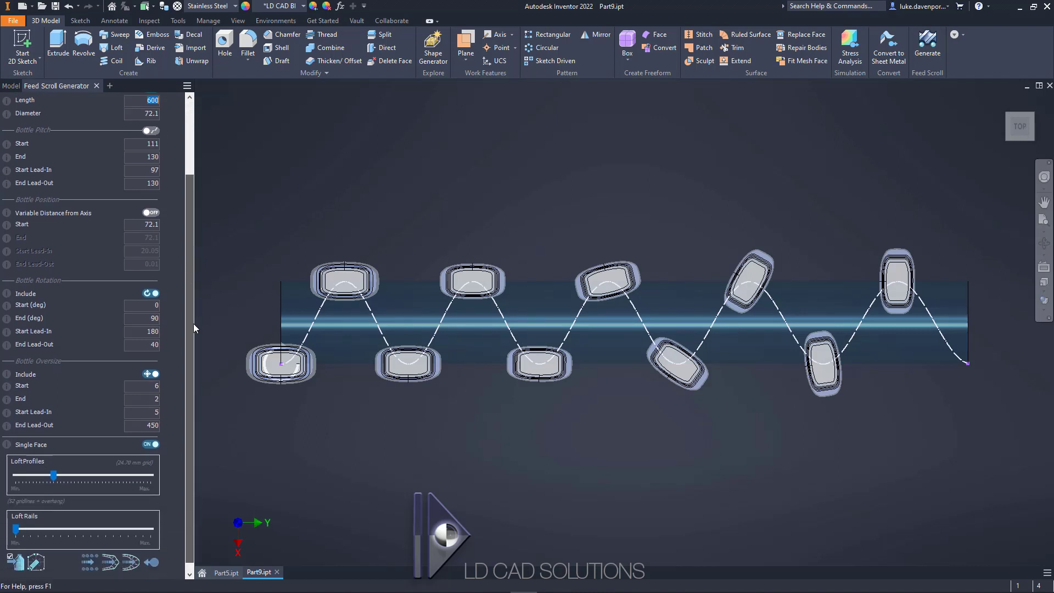
click(89, 555)
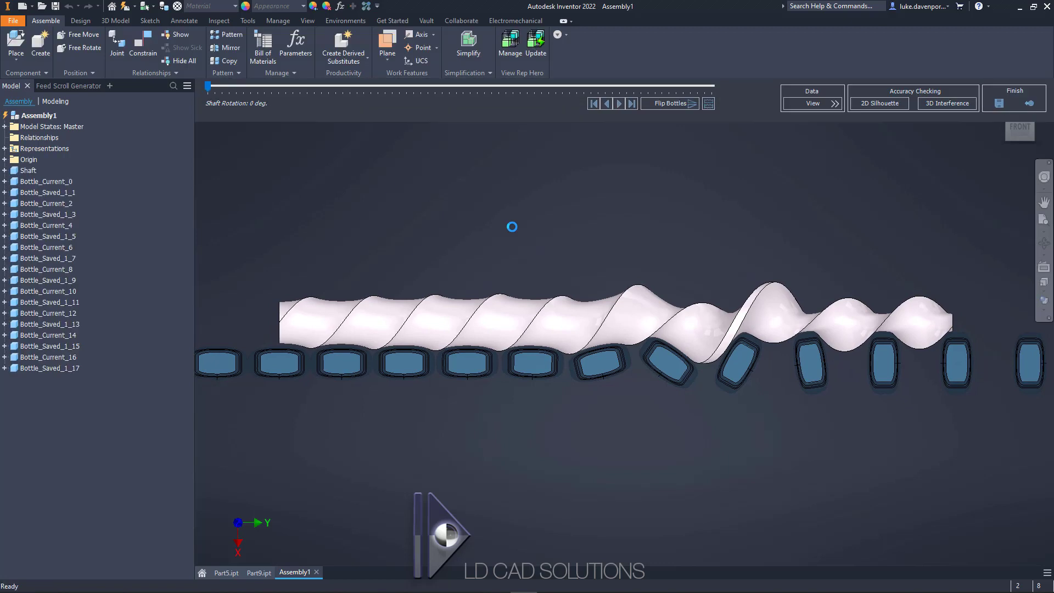
drag(227, 87, 648, 86)
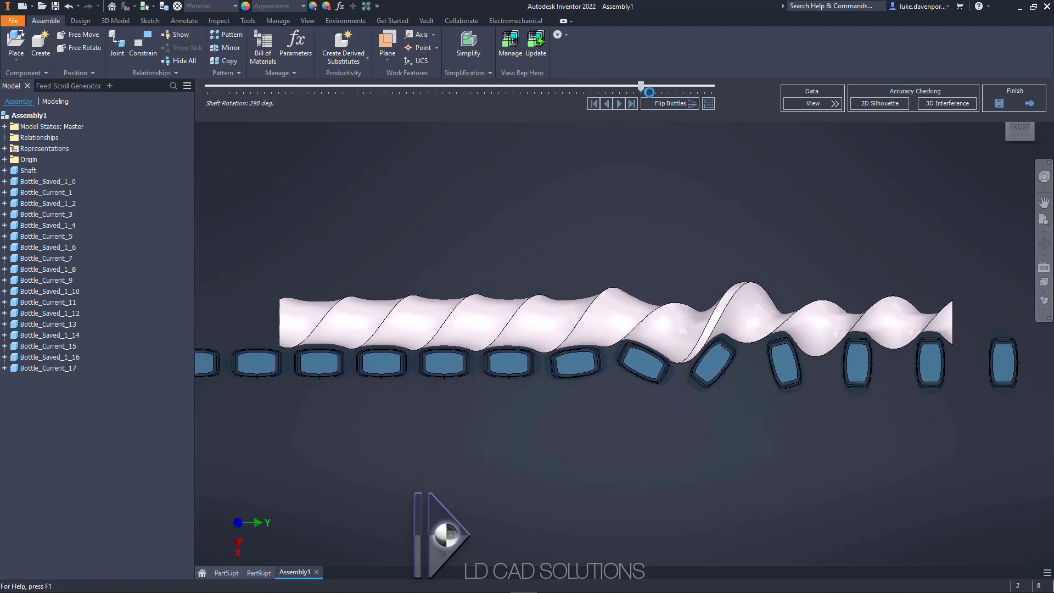
click(1030, 104)
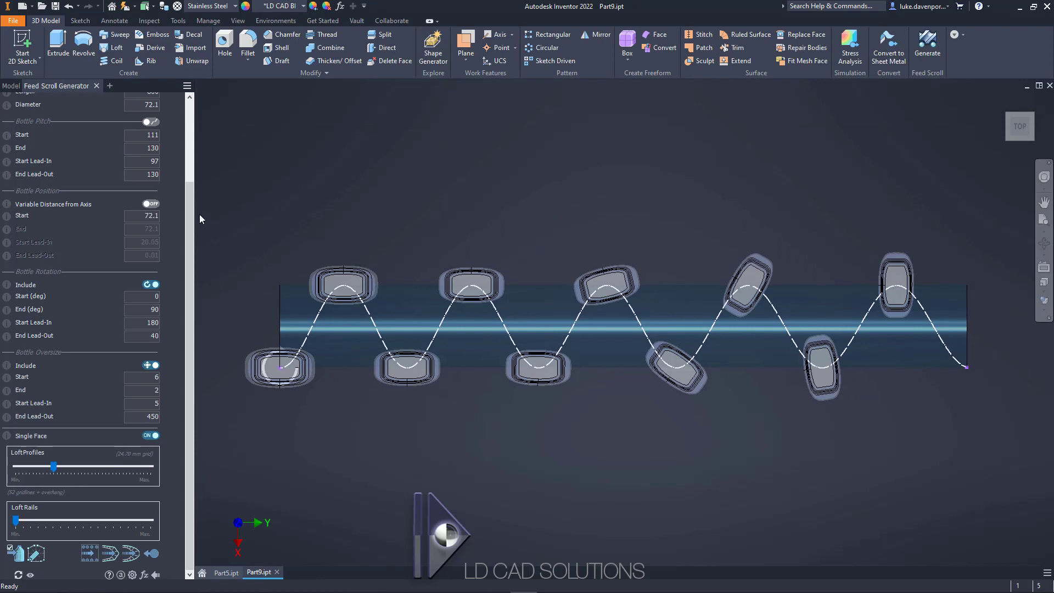
- Save the left-hand scroll as LH_With_Oversize.ipt in the CAD folder, replacing the existing file
drag(190, 214, 189, 135)
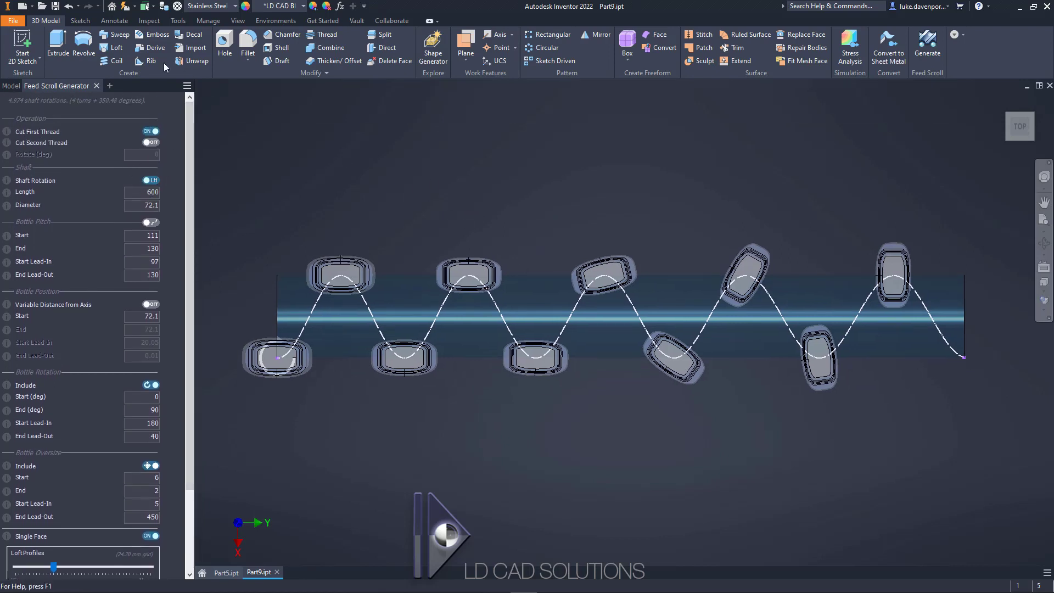
click(12, 21)
click(39, 140)
click(470, 338)
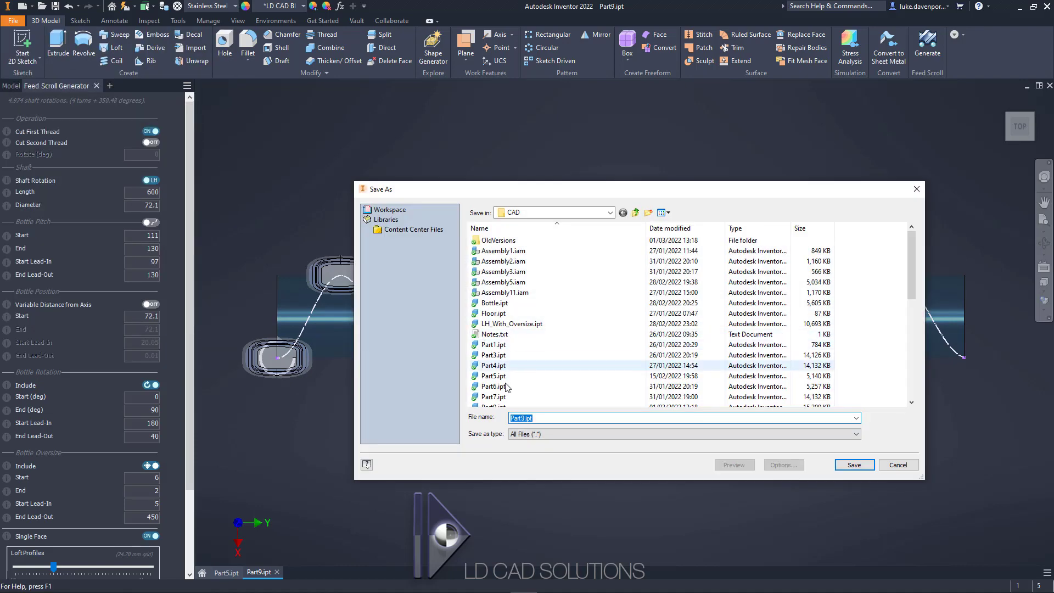
click(513, 324)
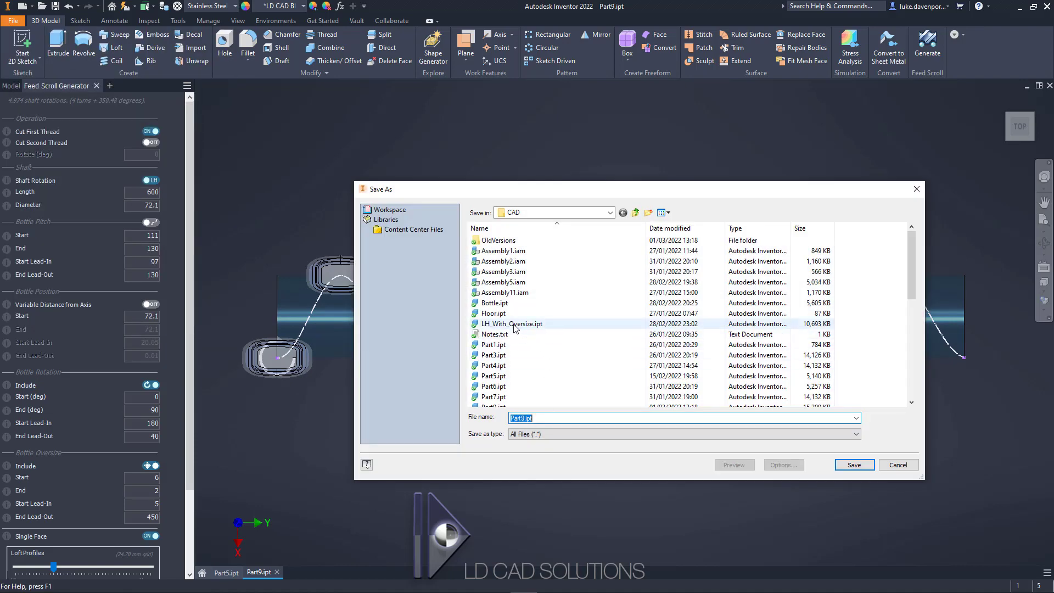
click(852, 466)
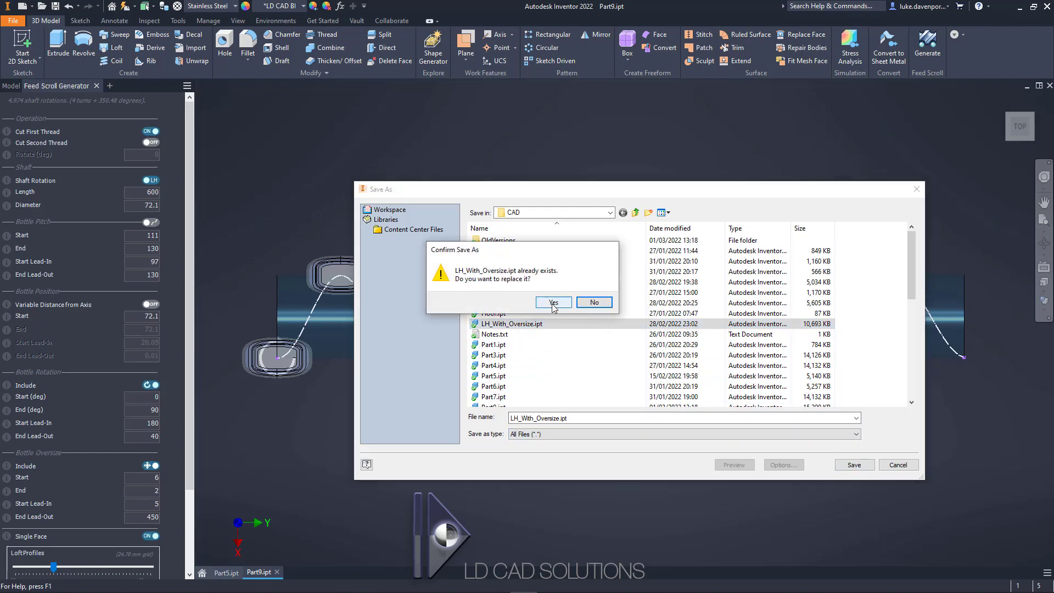
click(554, 302)
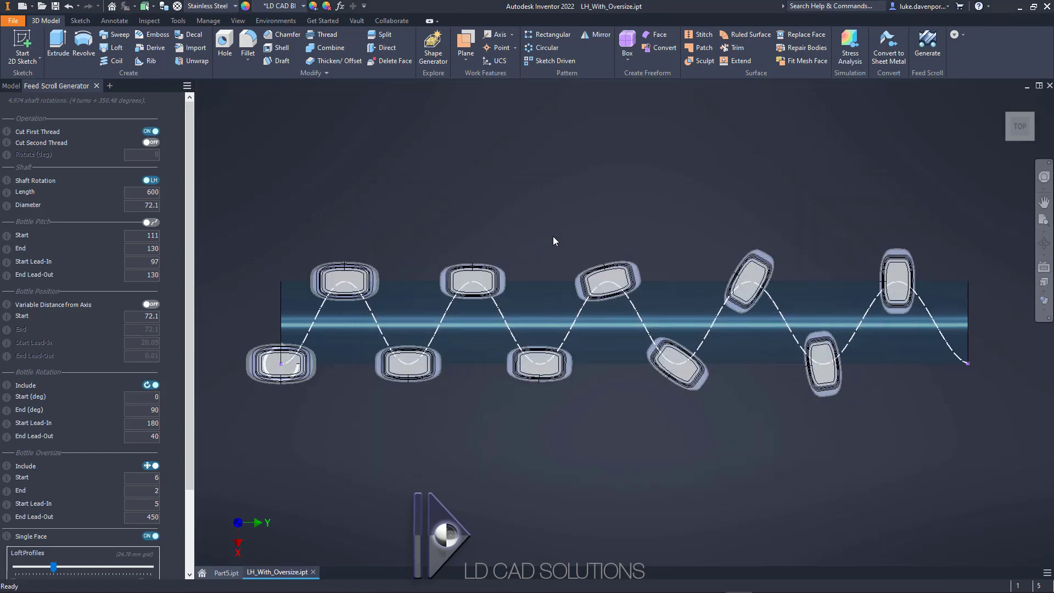
- Close the Feed Scroll Generator and save the part under the new name RH_With_Oversize.ipt
scroll(186, 401, down, 3)
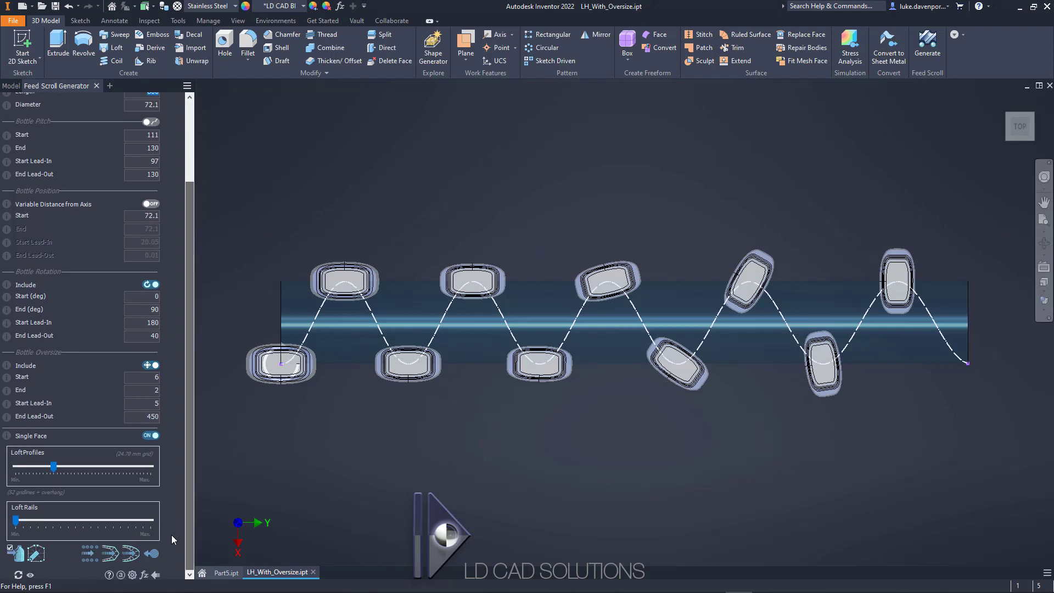
click(151, 553)
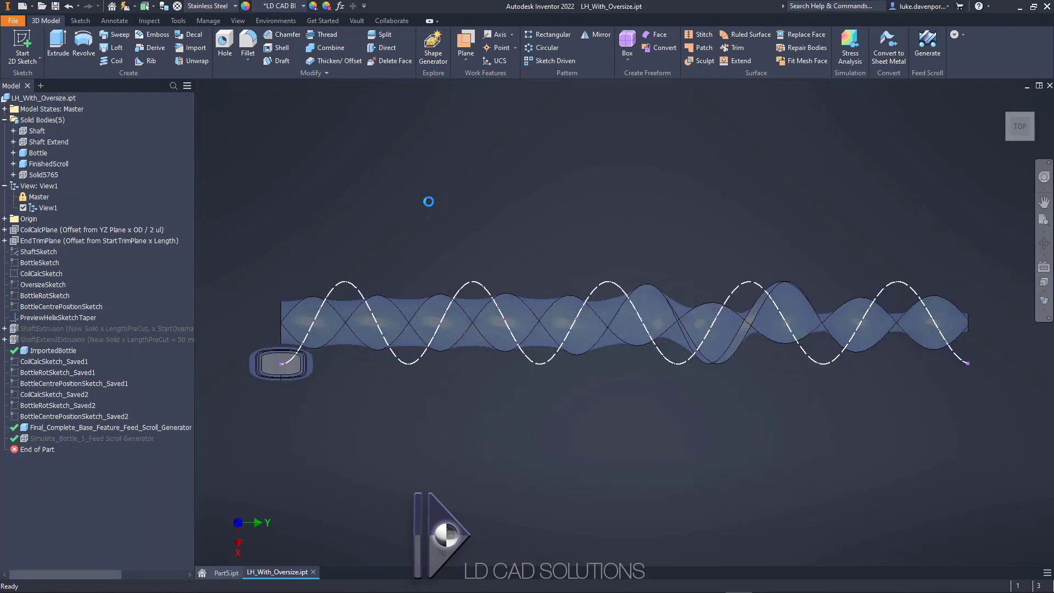
middle_drag(429, 207, 425, 202)
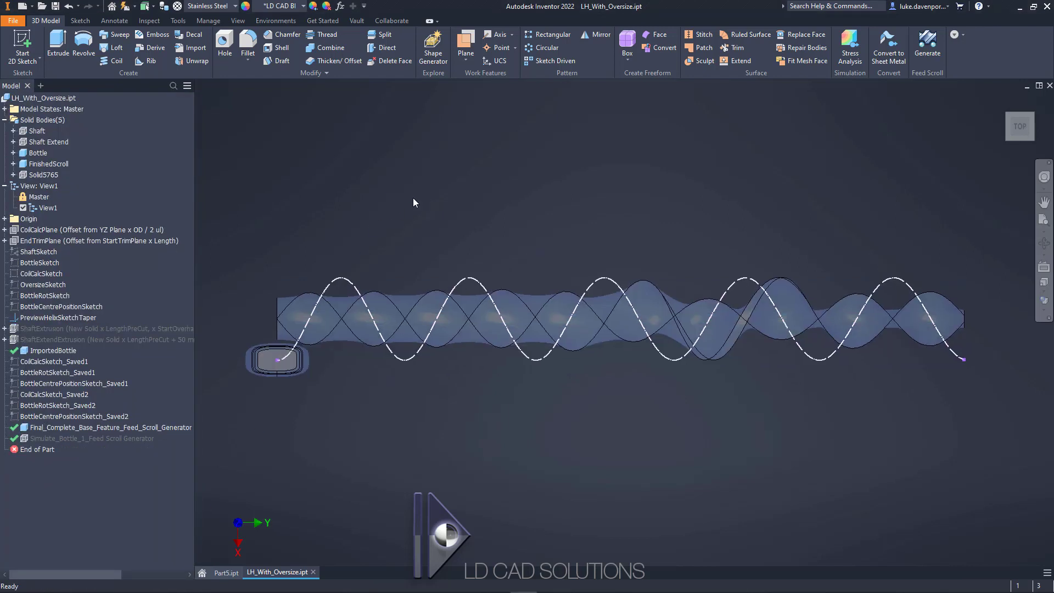
click(14, 22)
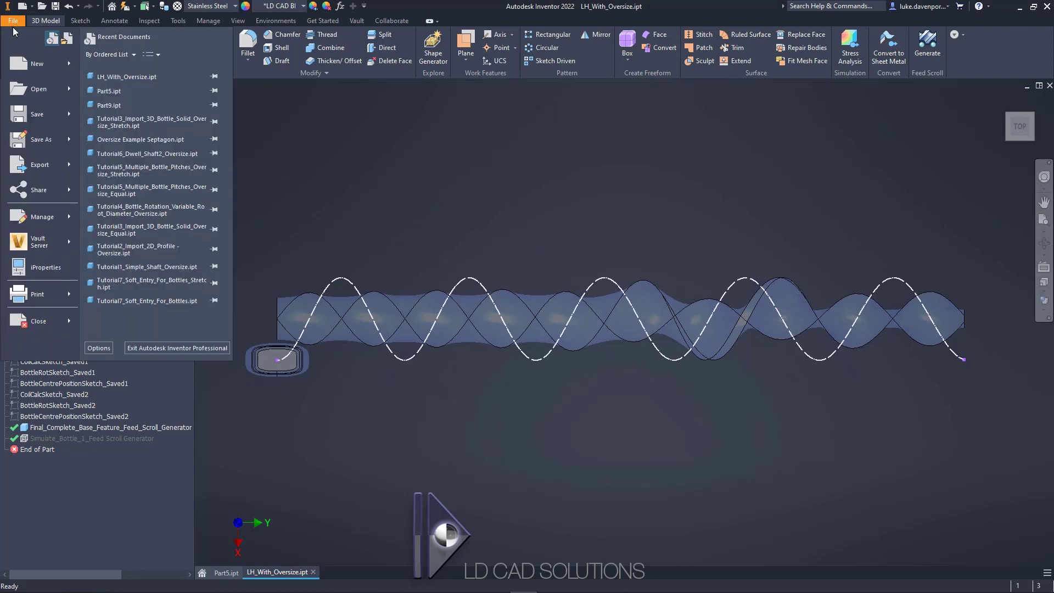
click(51, 145)
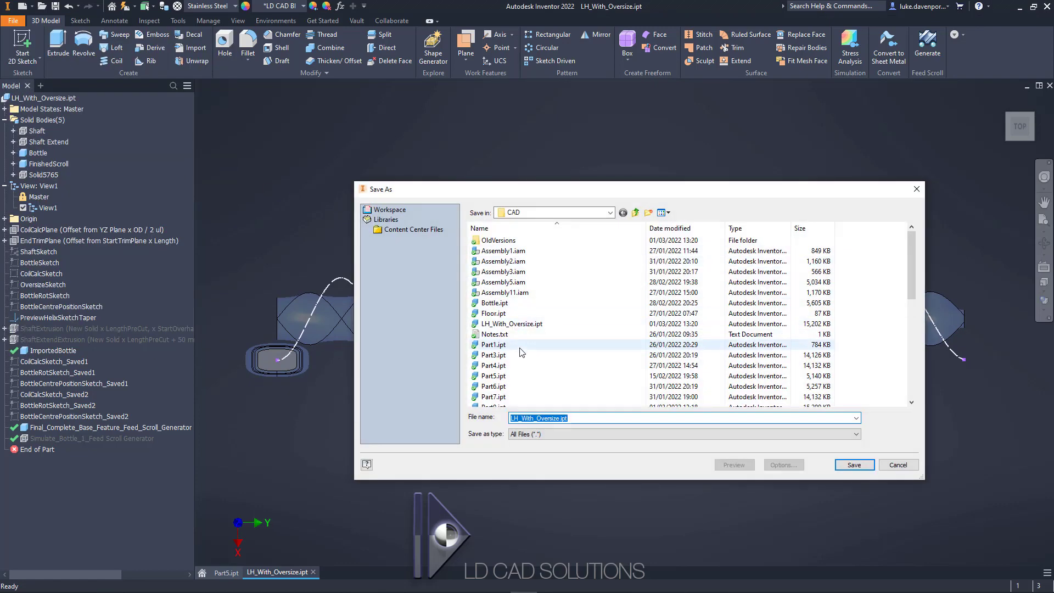
click(512, 418)
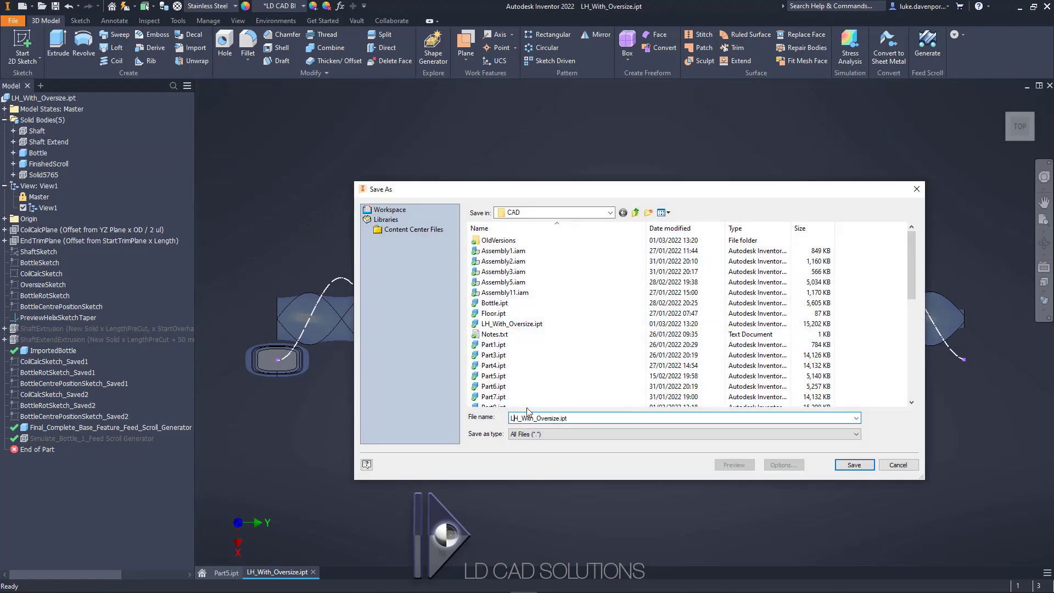
key(BackSpace)
text(R)
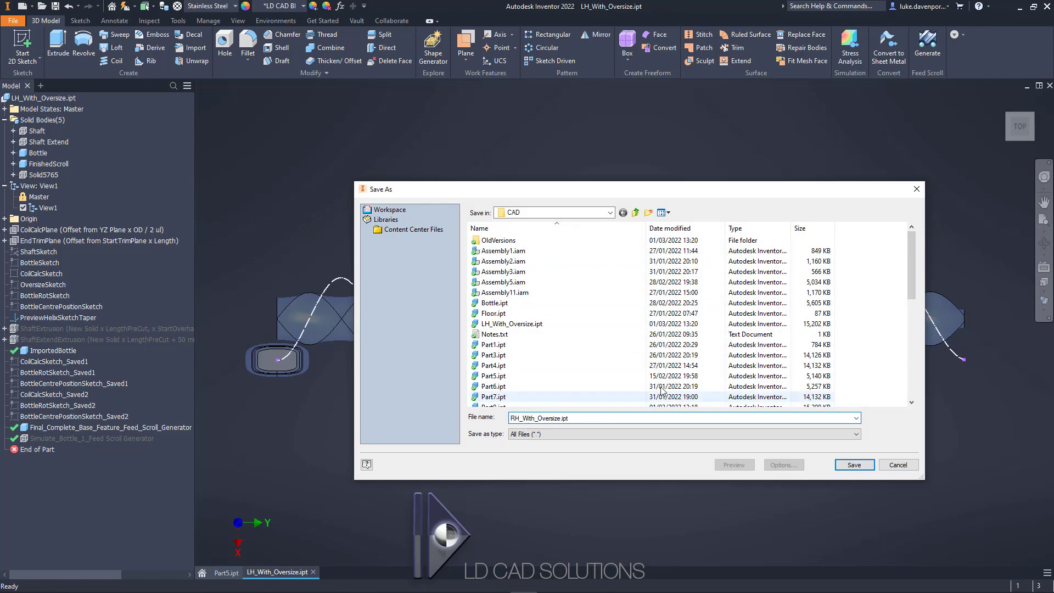
click(854, 465)
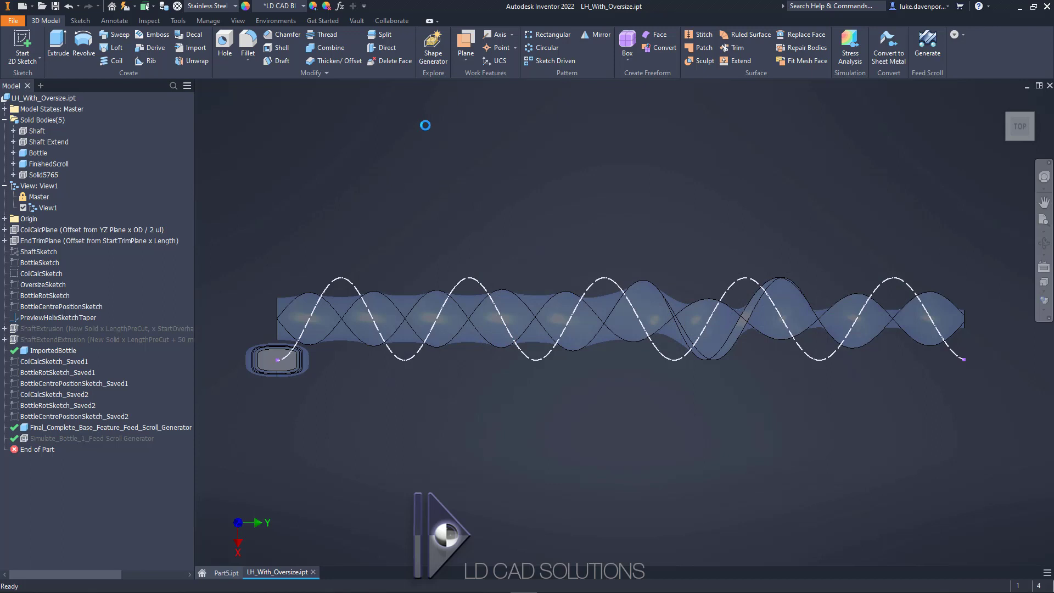
- Reopen the Feed Scroll Generator, switch the shaft rotation to right-hand (RH) and check the bottle rotation direction
click(925, 53)
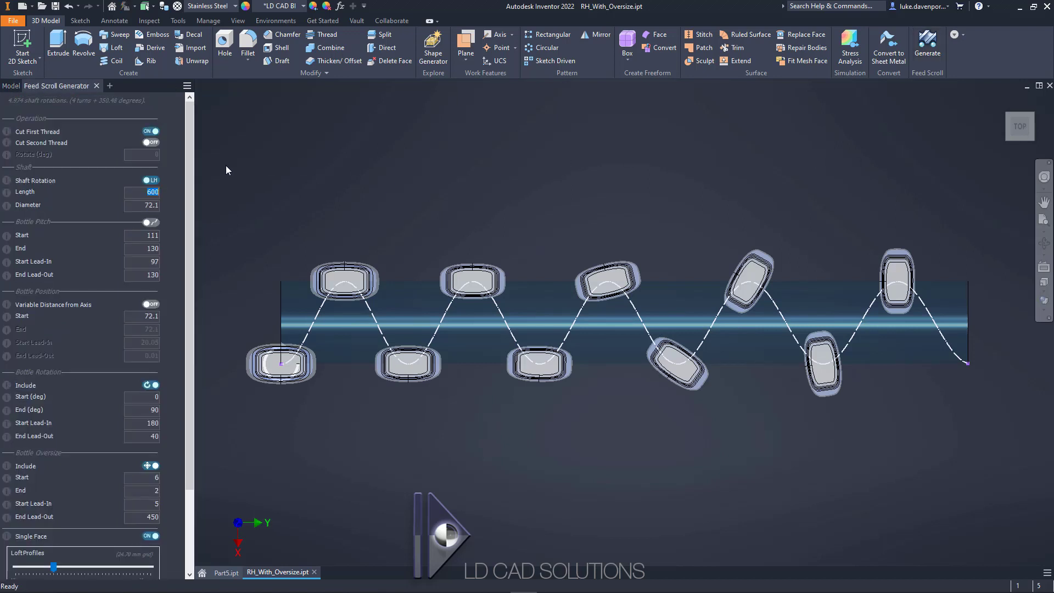
click(151, 180)
drag(186, 170, 202, 312)
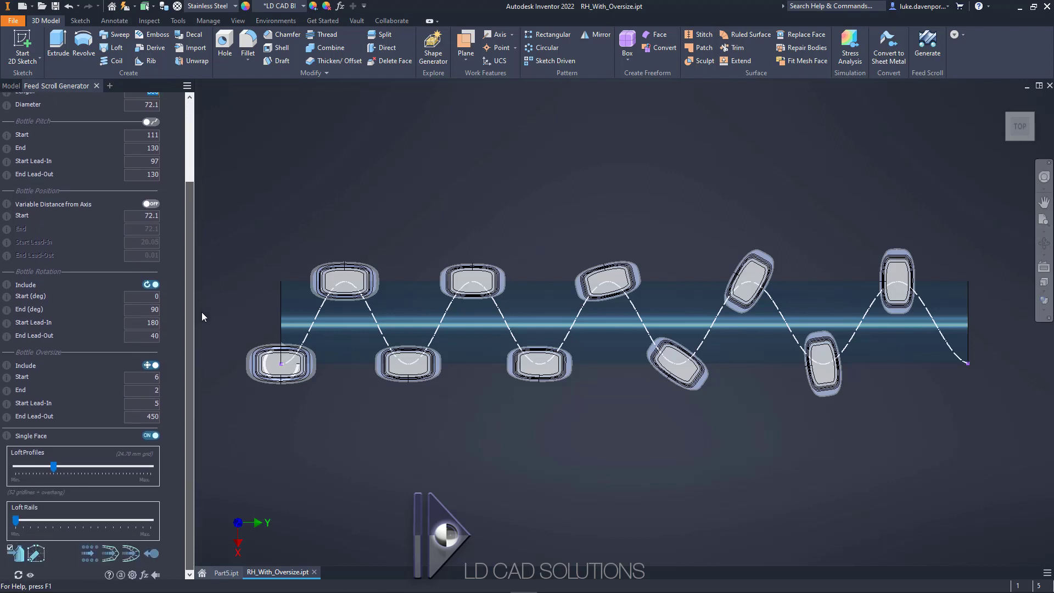
click(147, 284)
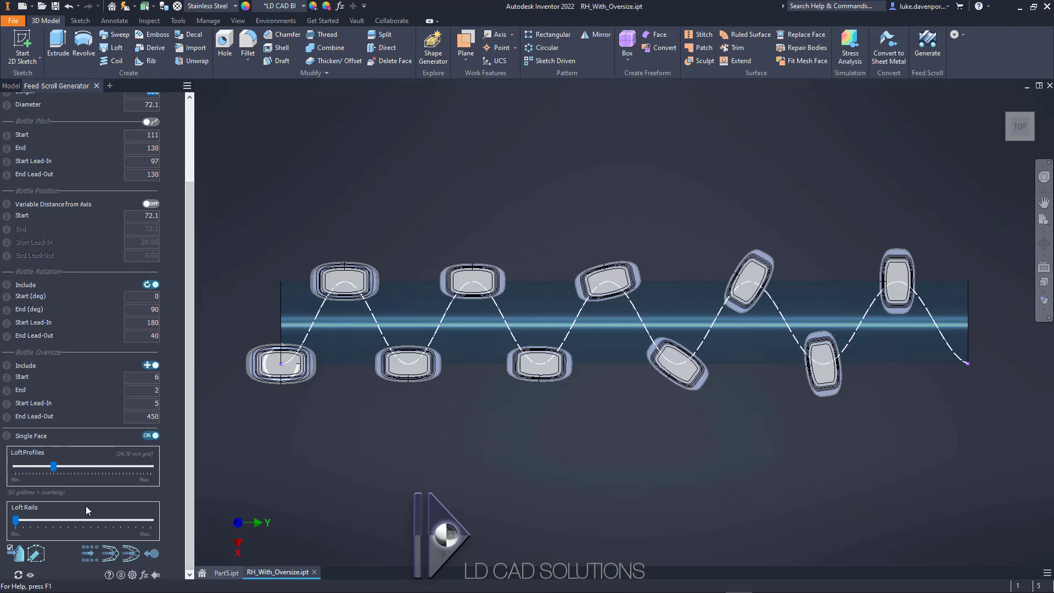
- Generate the first thread of the right-hand scroll and choose to continue with another operation
click(130, 555)
click(119, 364)
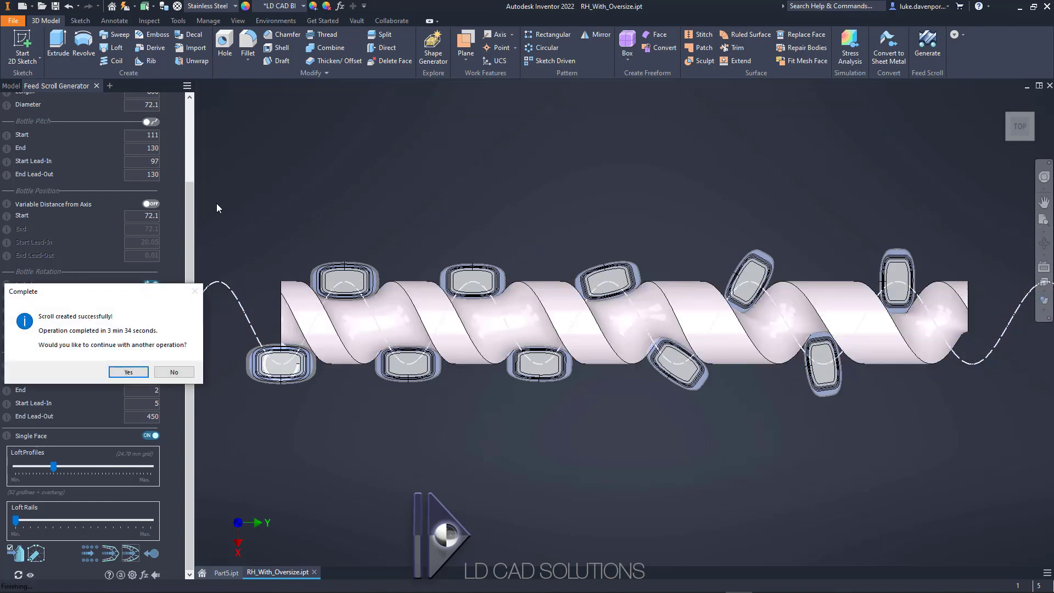
drag(132, 291, 463, 154)
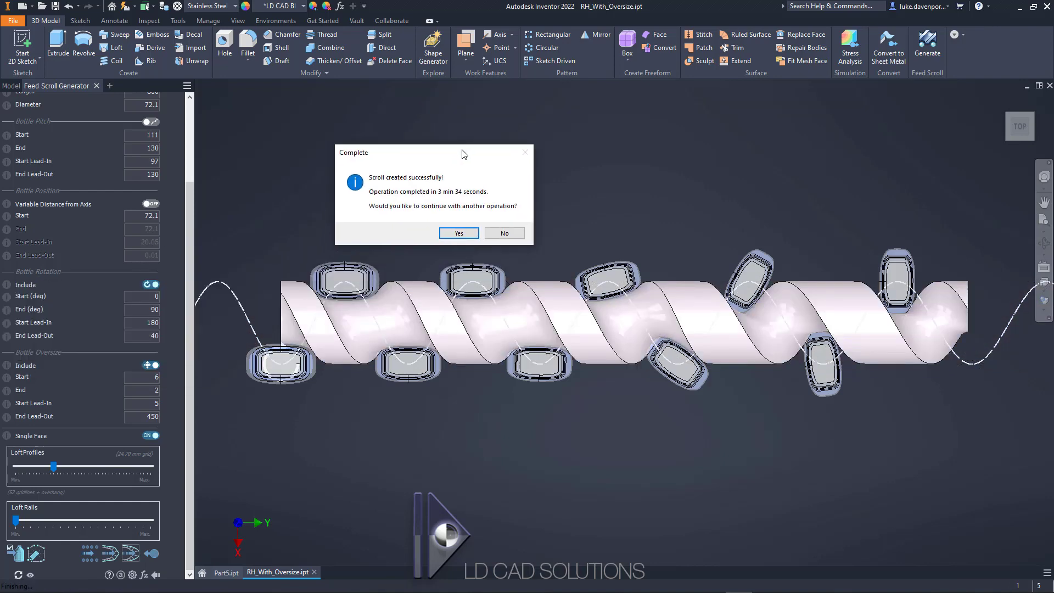
click(460, 233)
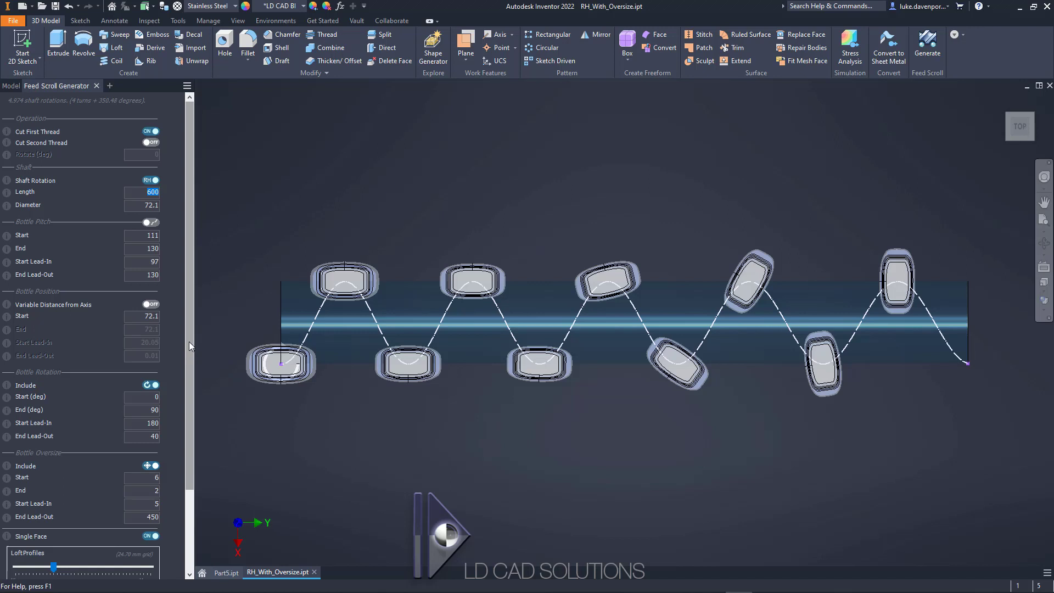
- Switch the right-hand scroll to cutting a second thread, with the existing thread rotated by 180 degrees
click(152, 143)
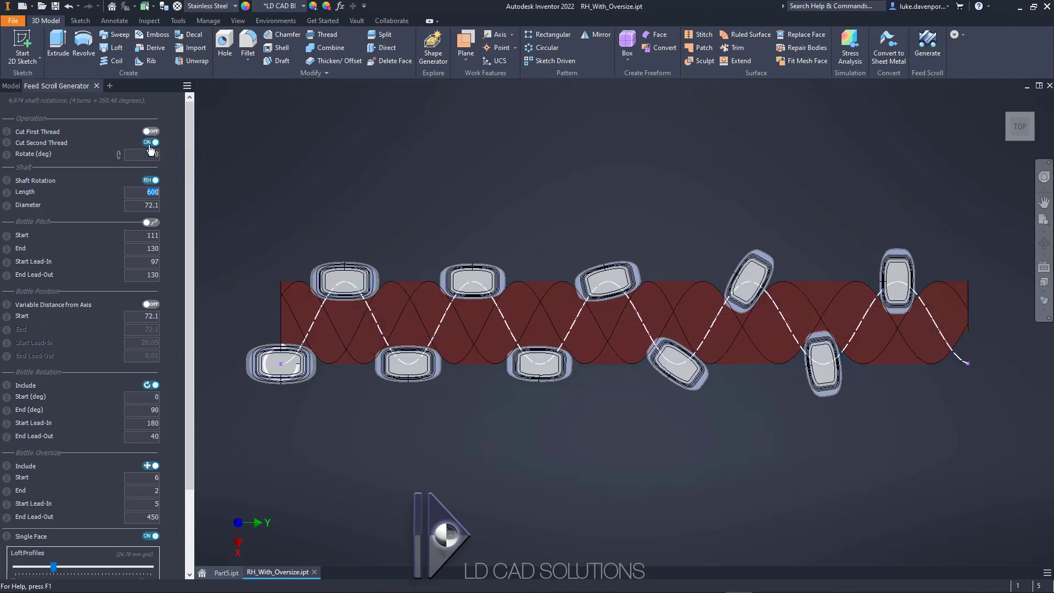
click(147, 154)
text(180)
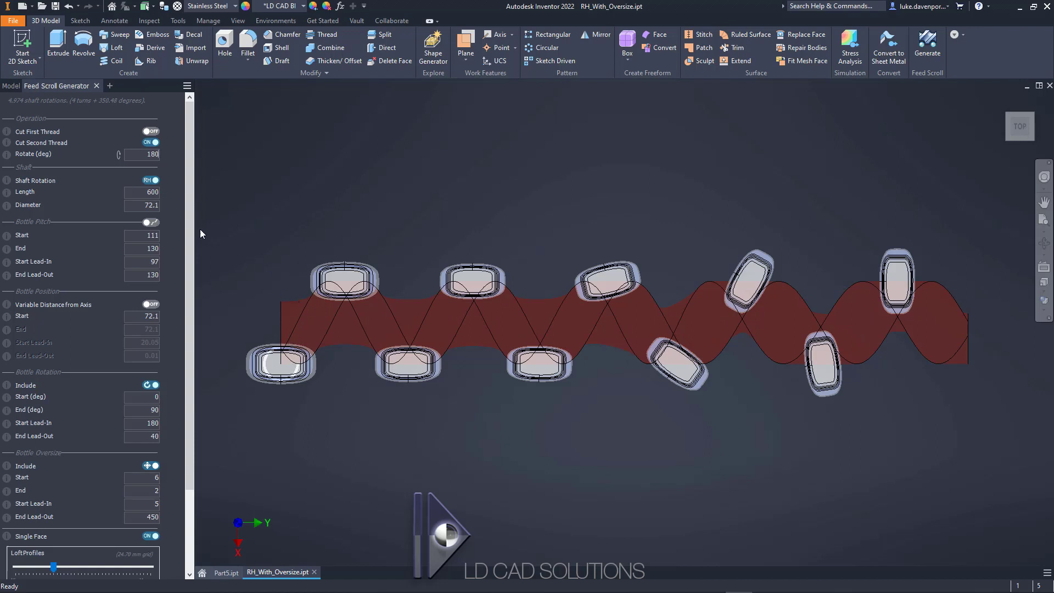
- Reverse the bottle rotation direction for the second thread by switching the rotation option off and on again
drag(188, 226, 182, 295)
scroll(184, 297, down, 1)
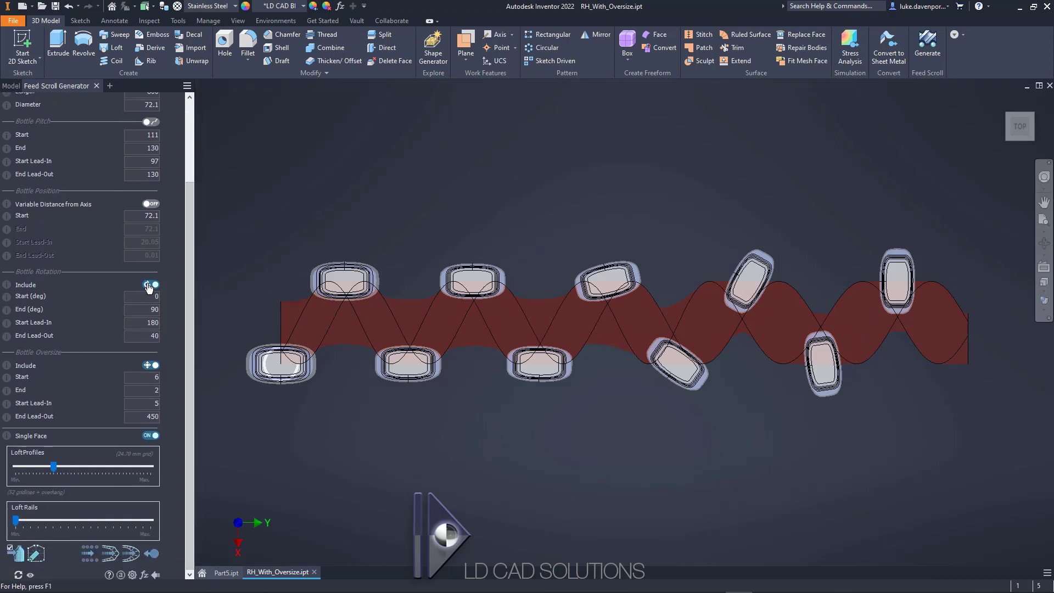
click(149, 285)
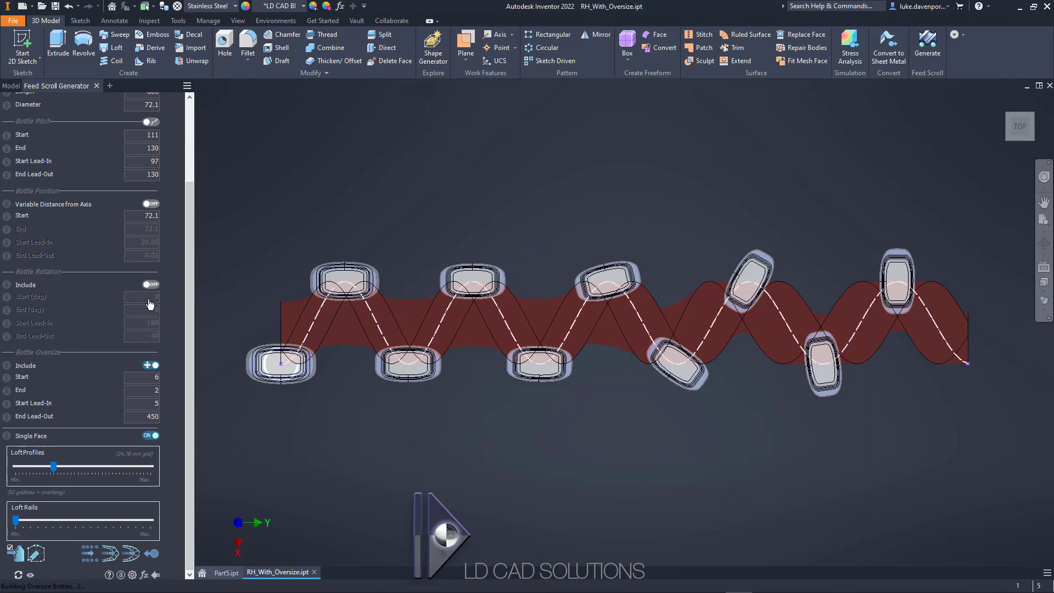
click(150, 284)
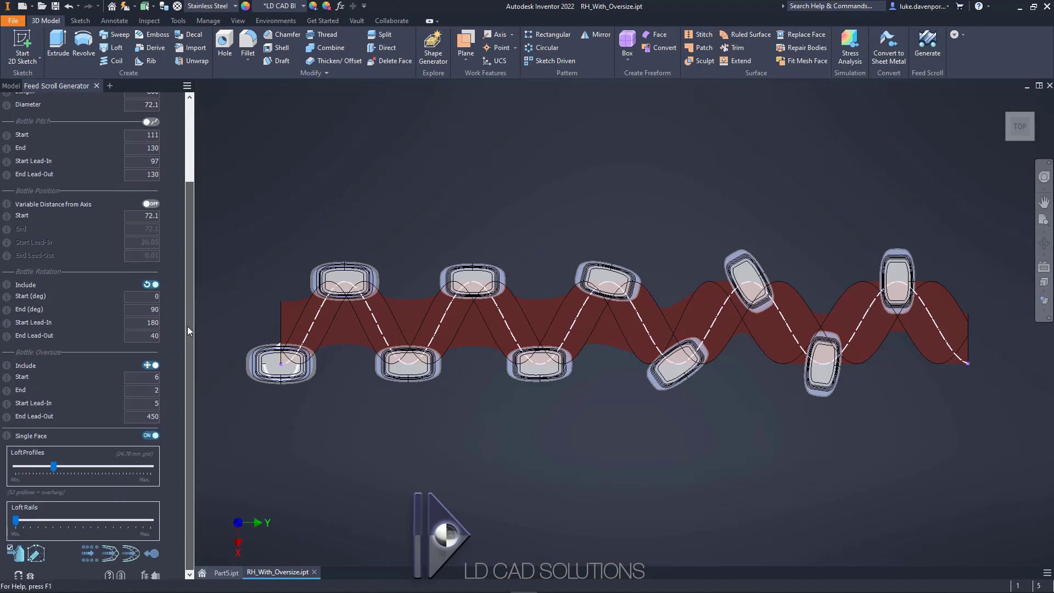
- Generate the second thread of the right-hand scroll and choose to continue with another operation
click(132, 557)
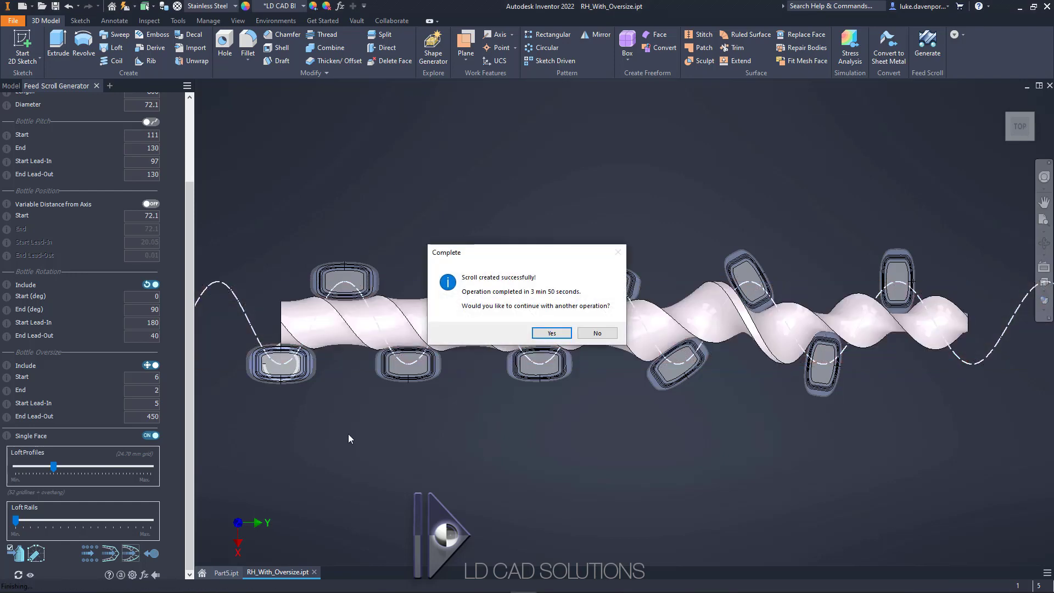
drag(516, 252, 506, 190)
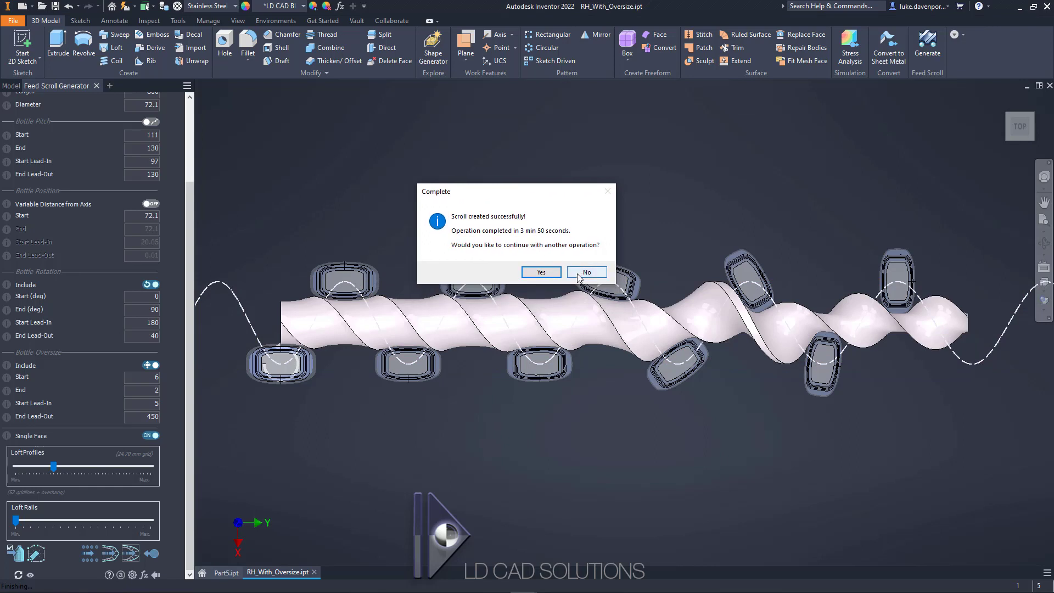
click(542, 272)
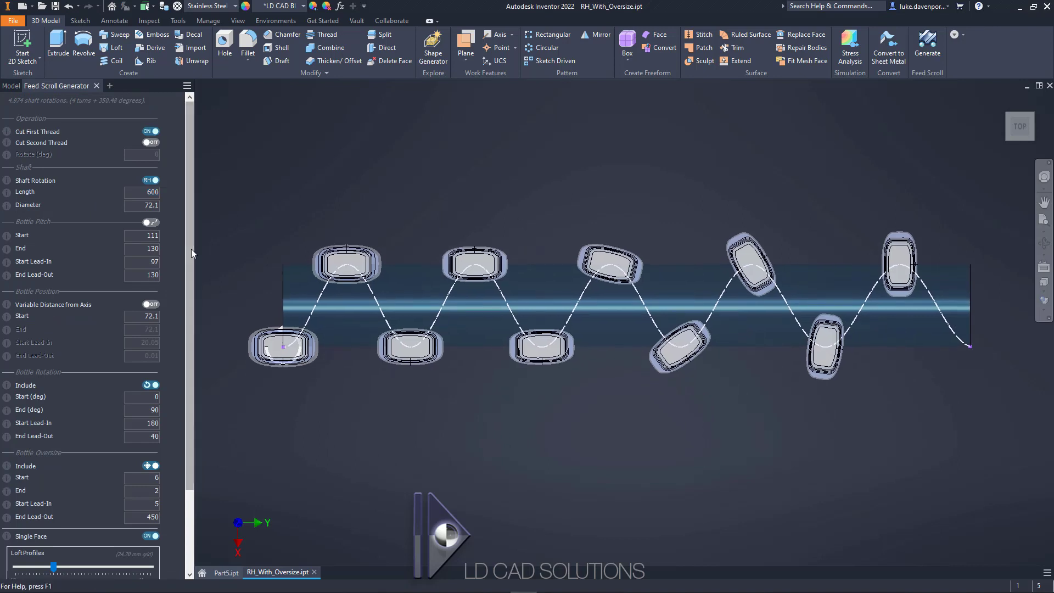
- Start the simulation assembly of the right-hand scroll with its bottles and advance the shaft rotation to 70 degrees
drag(191, 249, 189, 357)
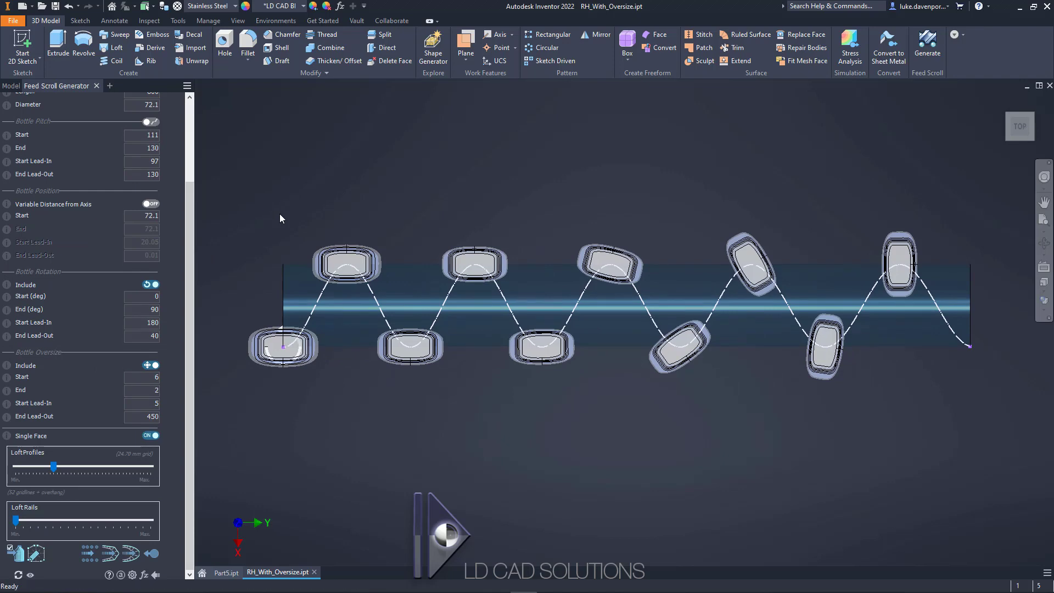
click(89, 553)
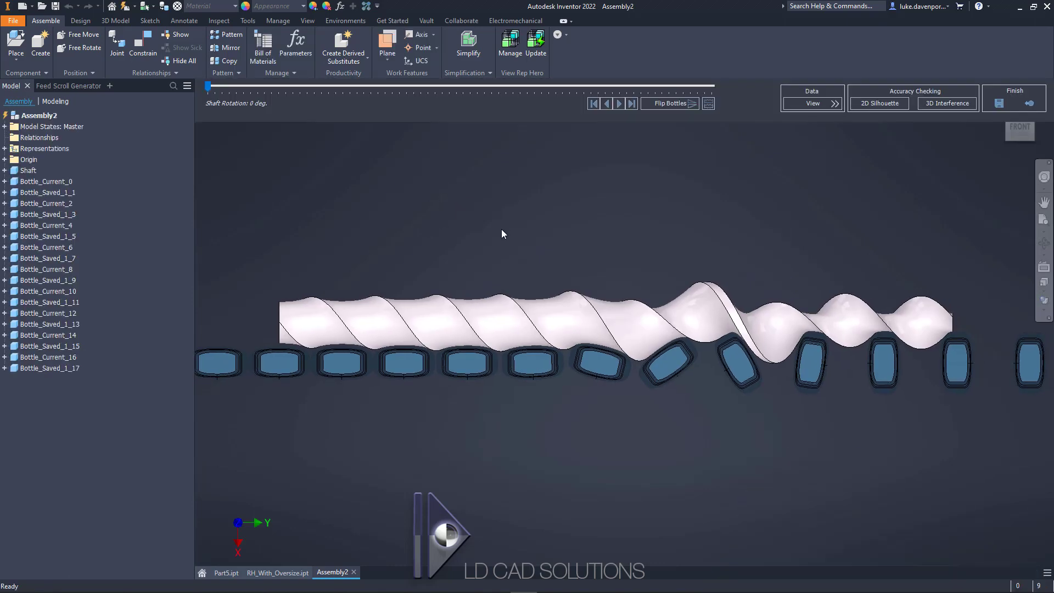
middle_drag(502, 229, 501, 189)
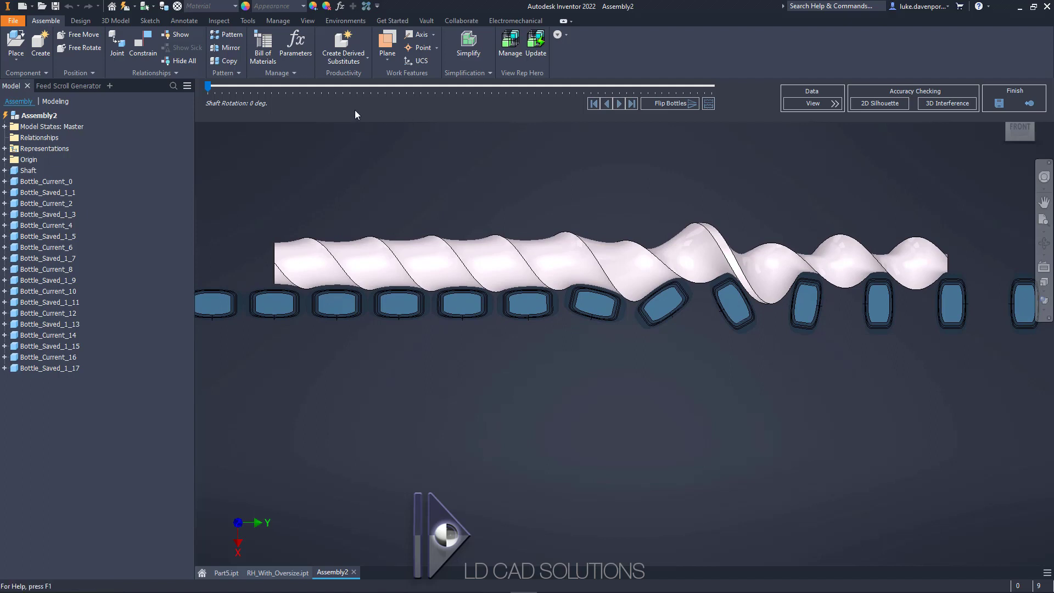
drag(210, 88, 308, 86)
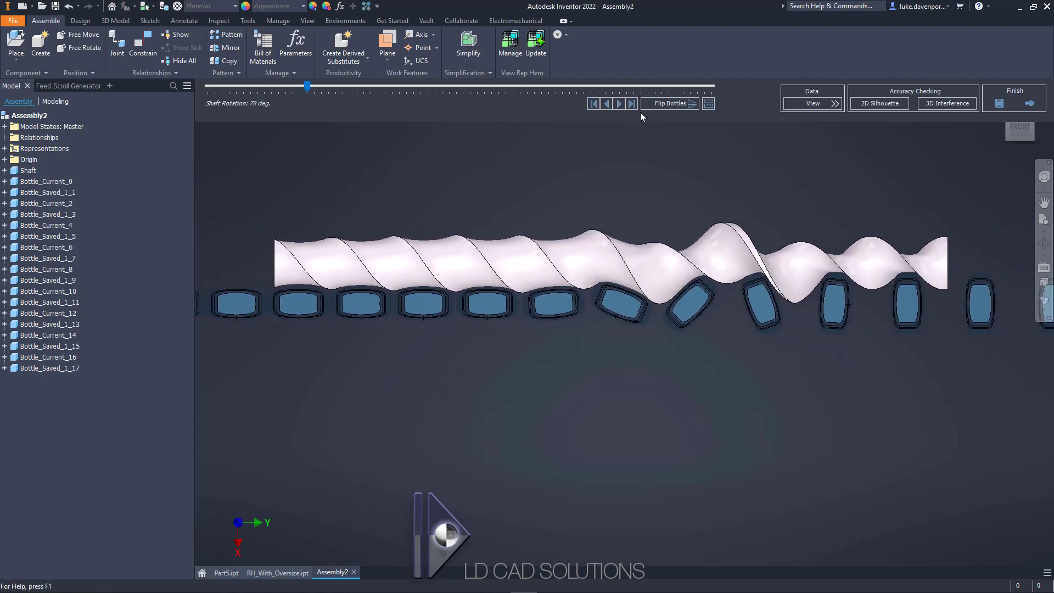
- Import LH_With_Oversize.ipt as the second shaft in the simulation
click(710, 107)
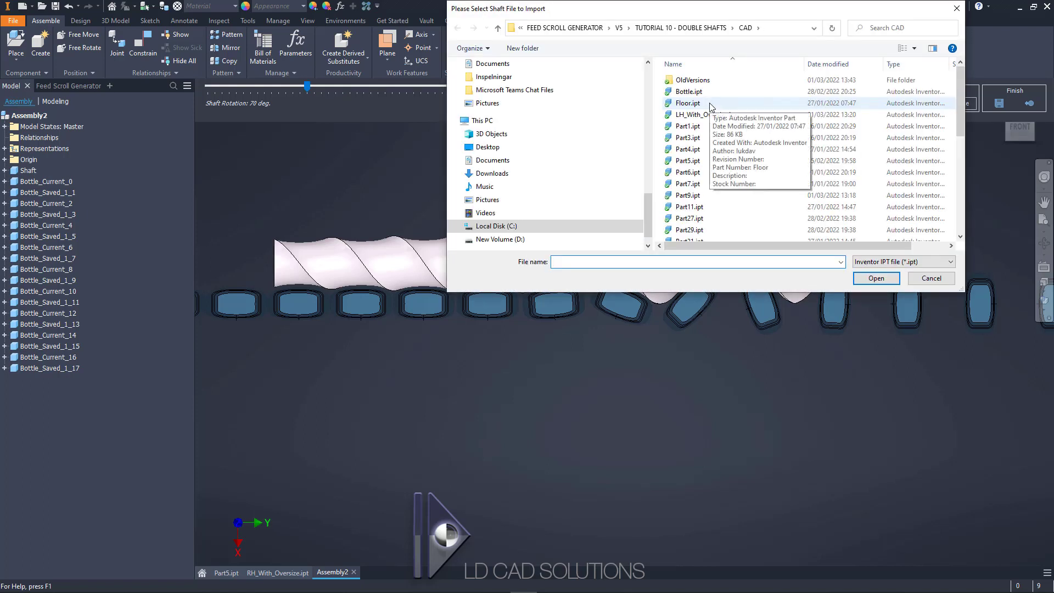
click(706, 115)
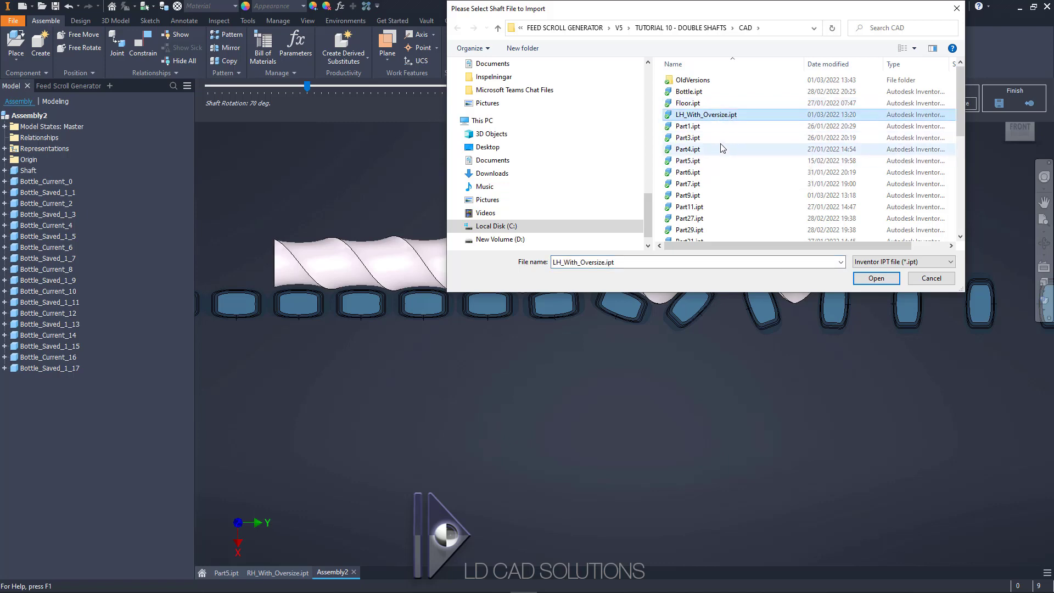
click(874, 279)
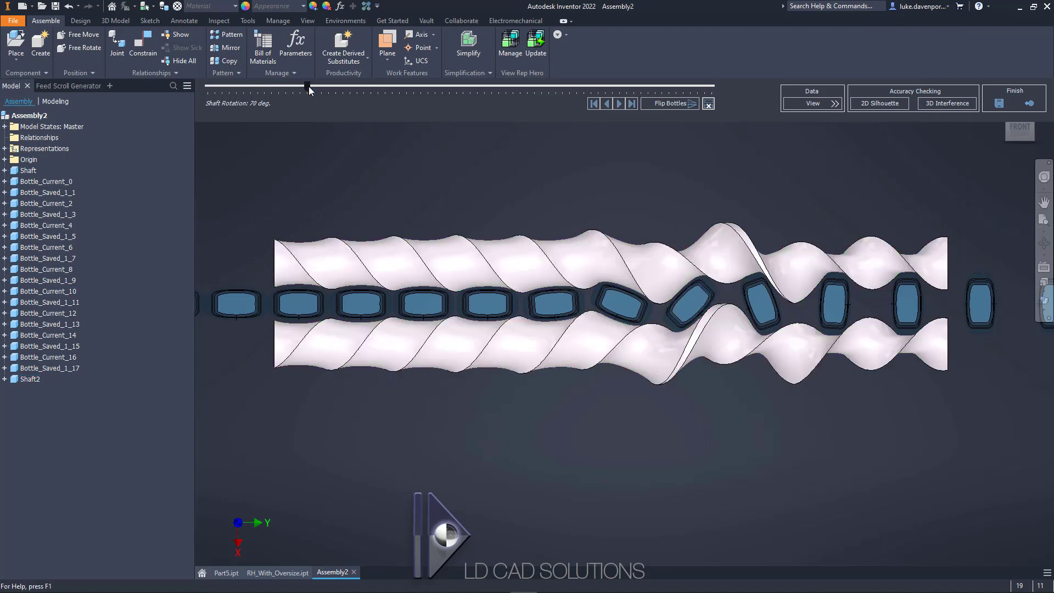
- Advance the paired shafts to a rotation of 270 degrees, then play the simulation and stop it
drag(308, 87, 590, 87)
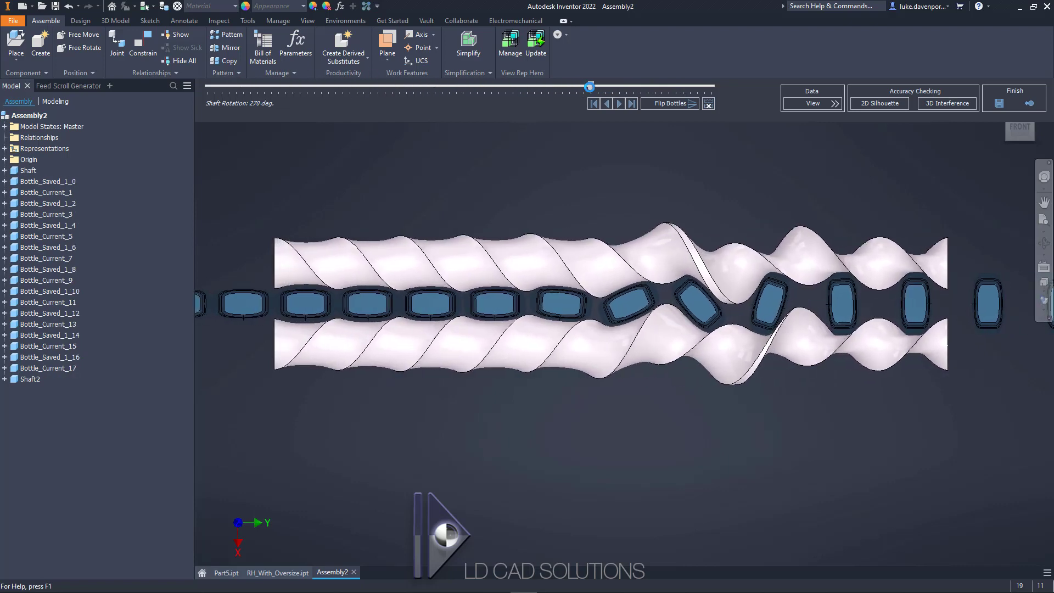
middle_drag(601, 207, 588, 225)
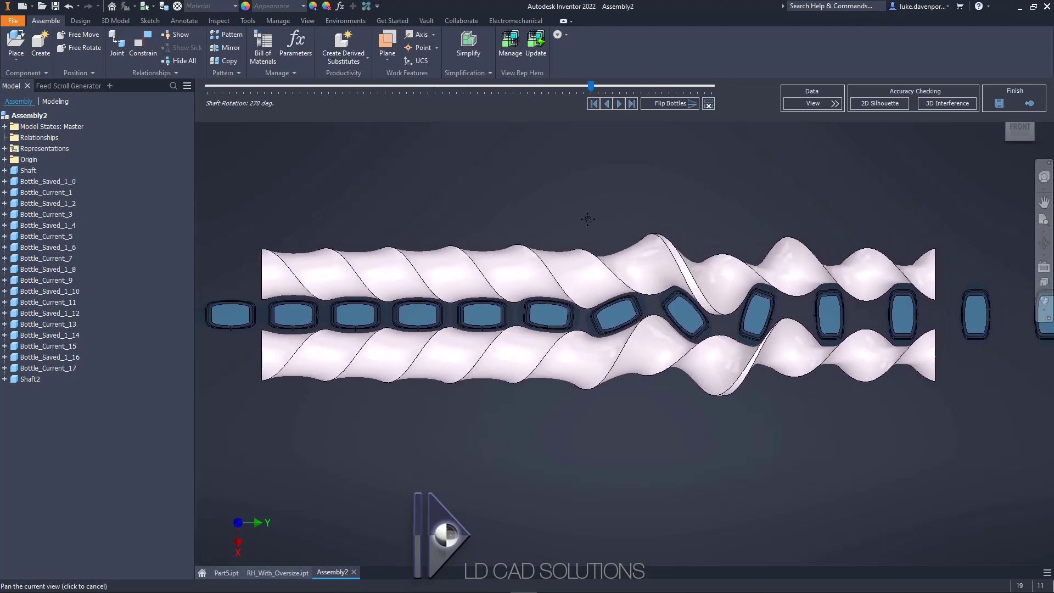
click(618, 102)
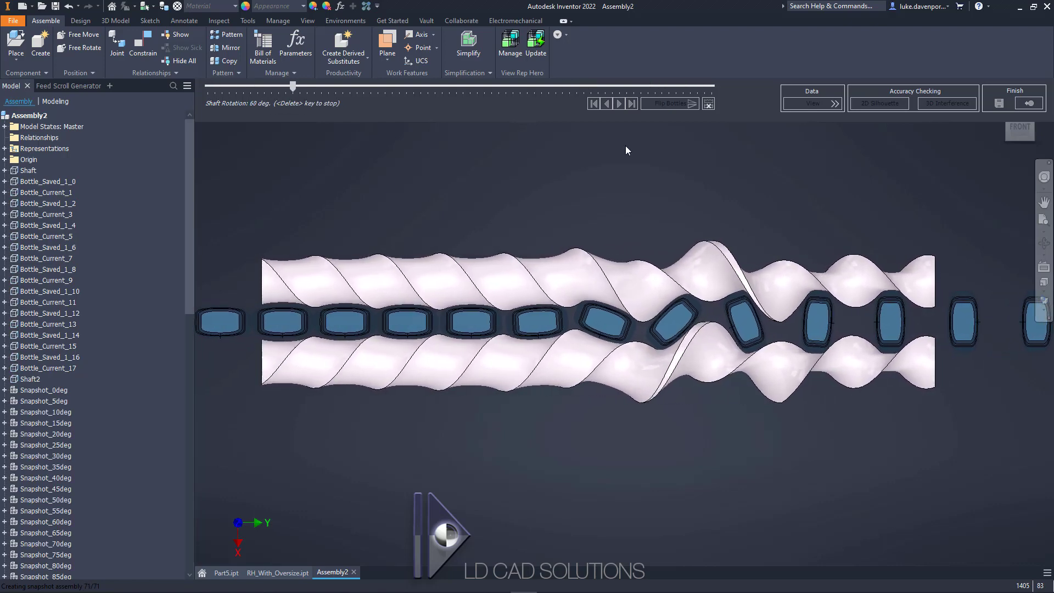
key(Delete)
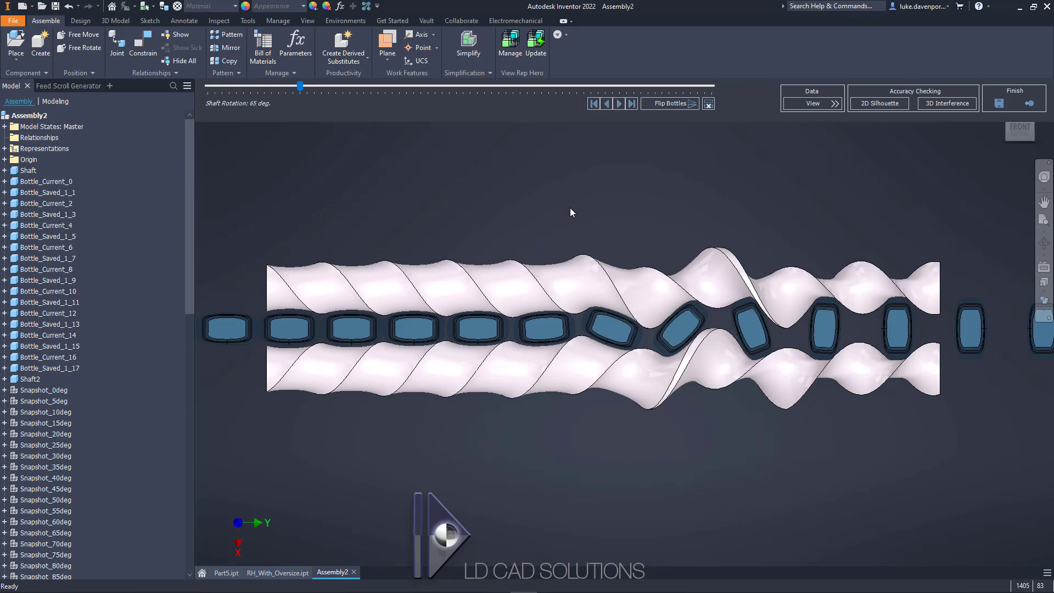
- Try the Identical option for the second shaft and advance the shaft rotation to 175 degrees
click(708, 106)
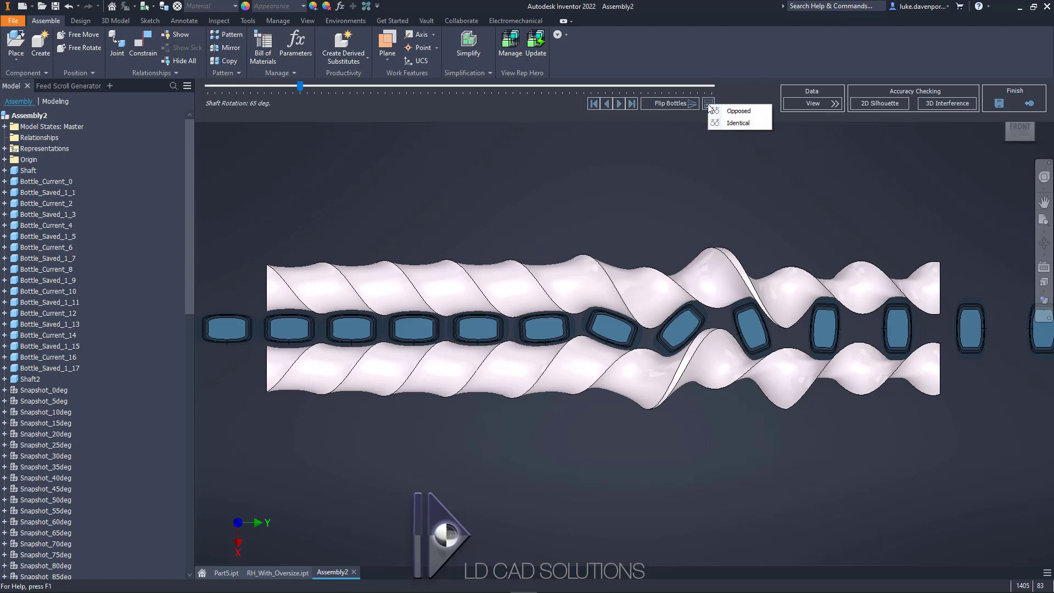
click(737, 123)
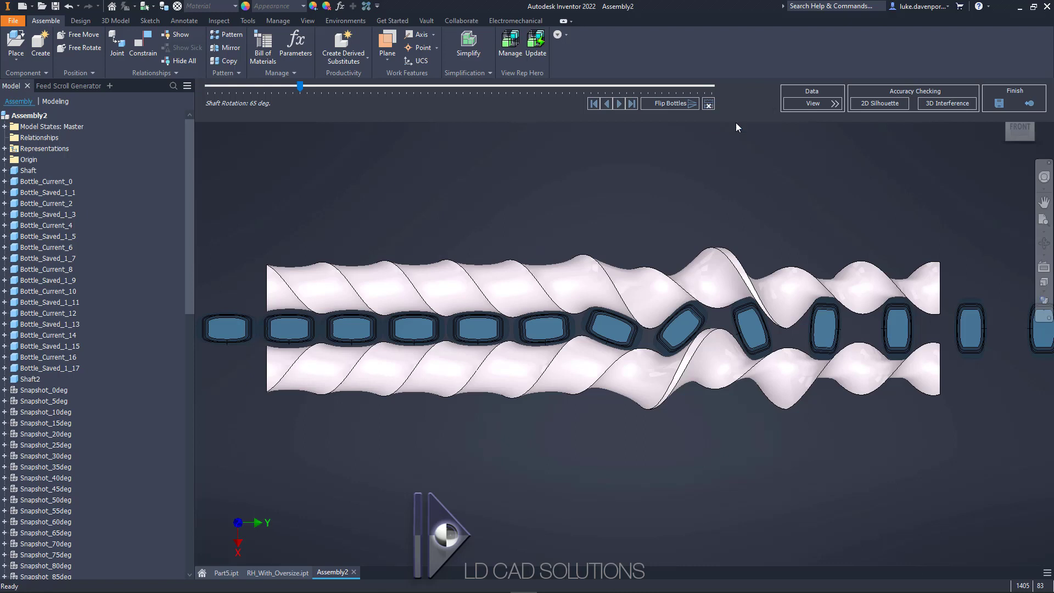
drag(306, 86, 456, 100)
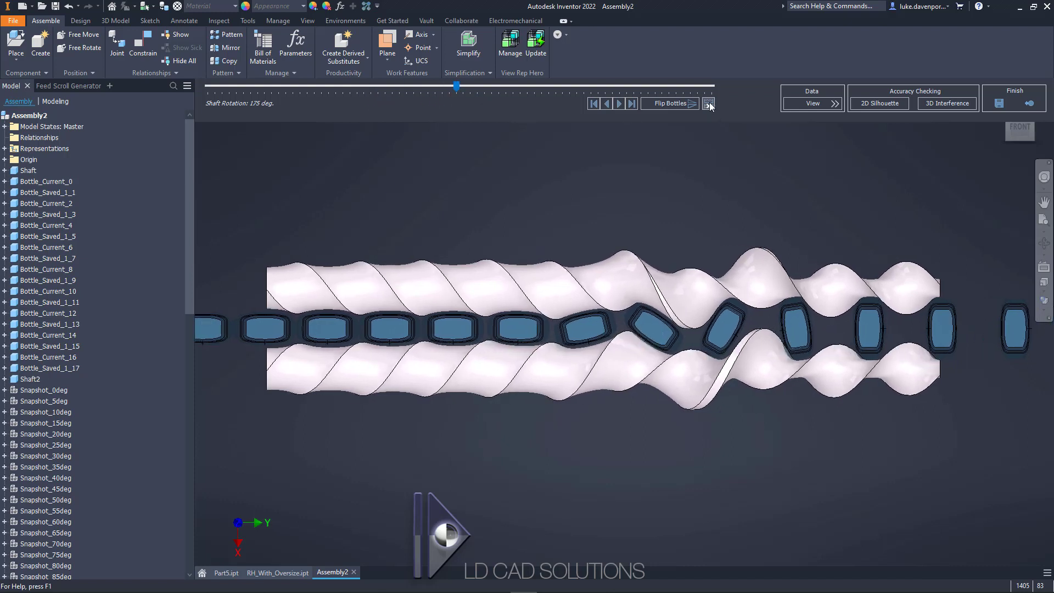
- Set the second shaft to Opposed and advance the shaft rotation to 205 degrees
click(710, 106)
click(735, 109)
drag(457, 86, 499, 87)
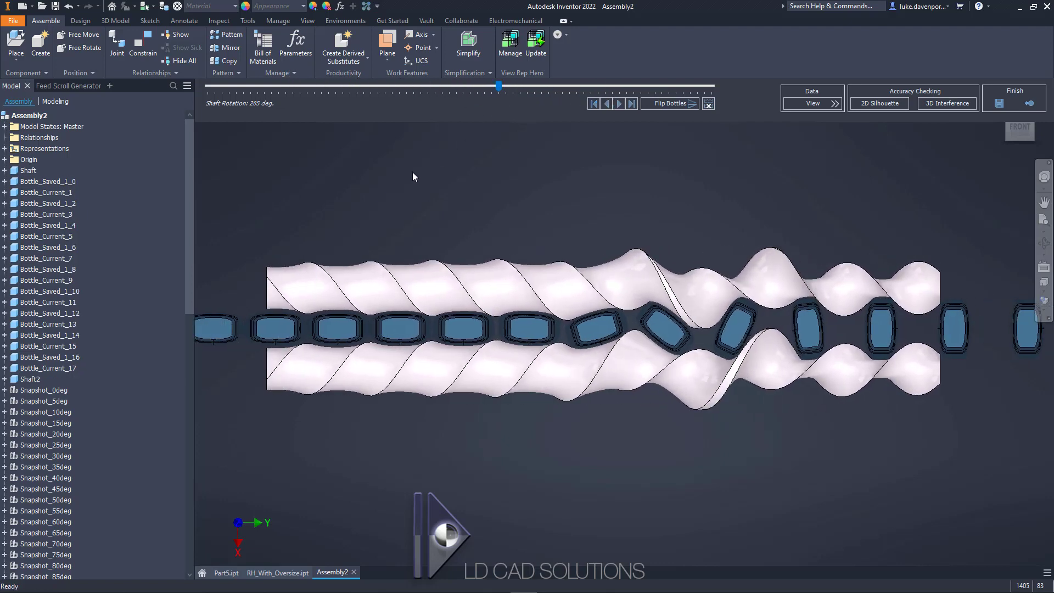
- Select the four adjacent bottles at the start of the shafts and give them the Orange appearance
scroll(422, 253, up, 8)
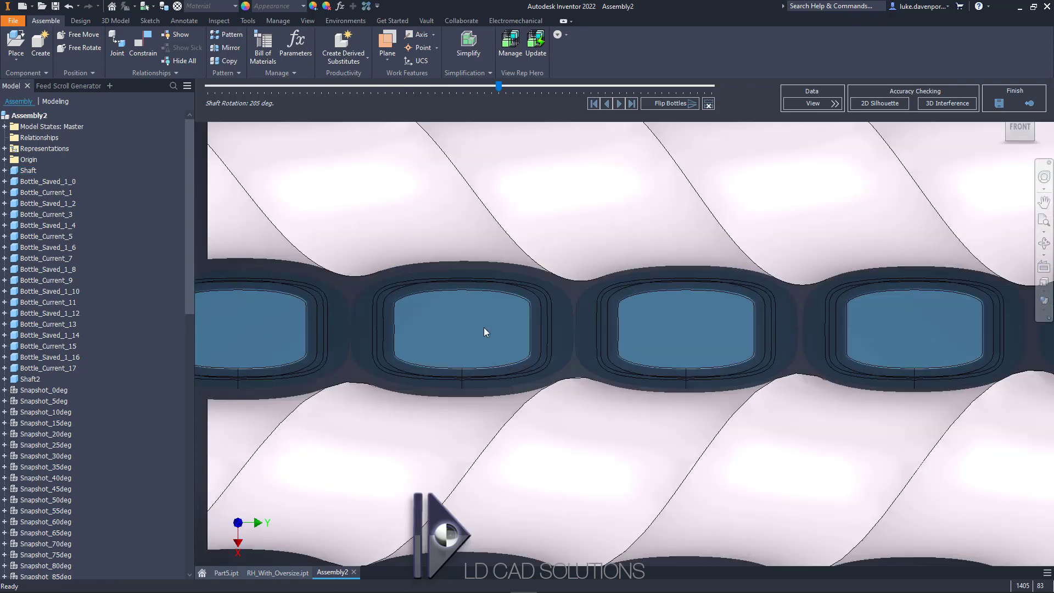
scroll(471, 318, down, 3)
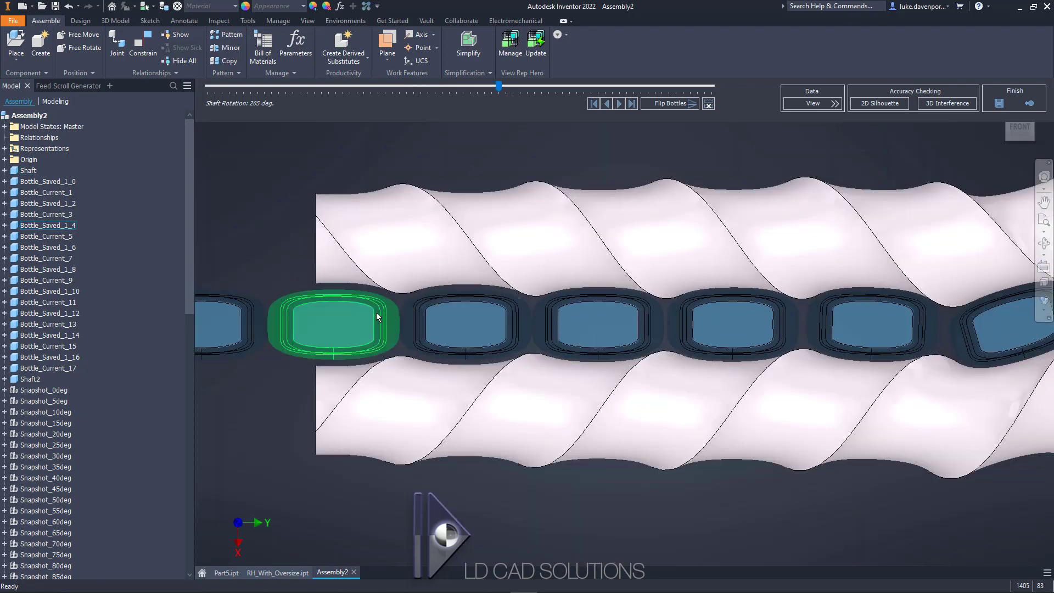
click(365, 314)
ctrl+click(449, 315)
ctrl+click(603, 327)
ctrl+click(719, 320)
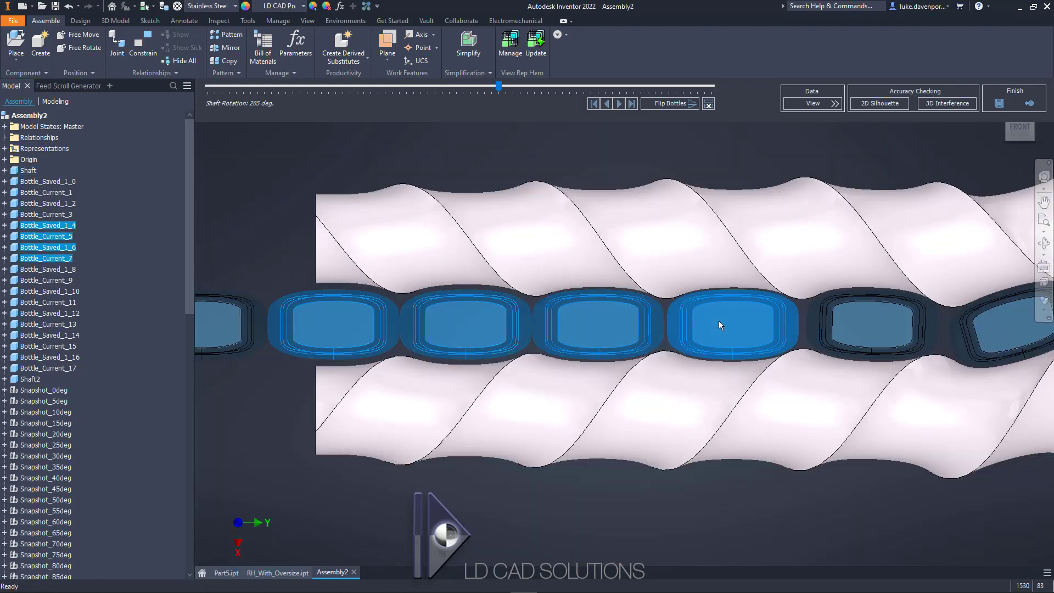
click(302, 6)
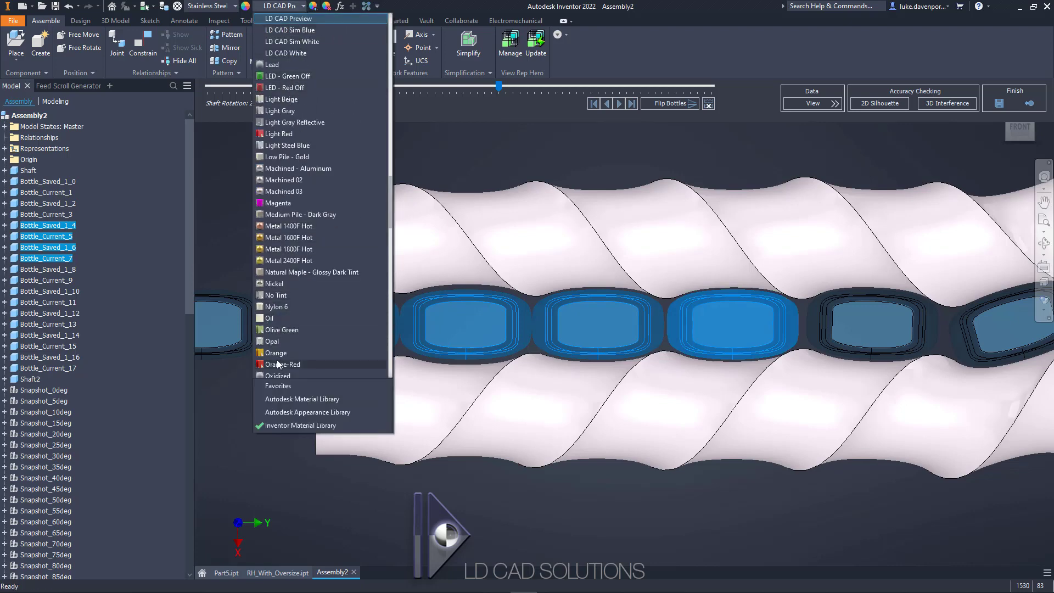
click(275, 352)
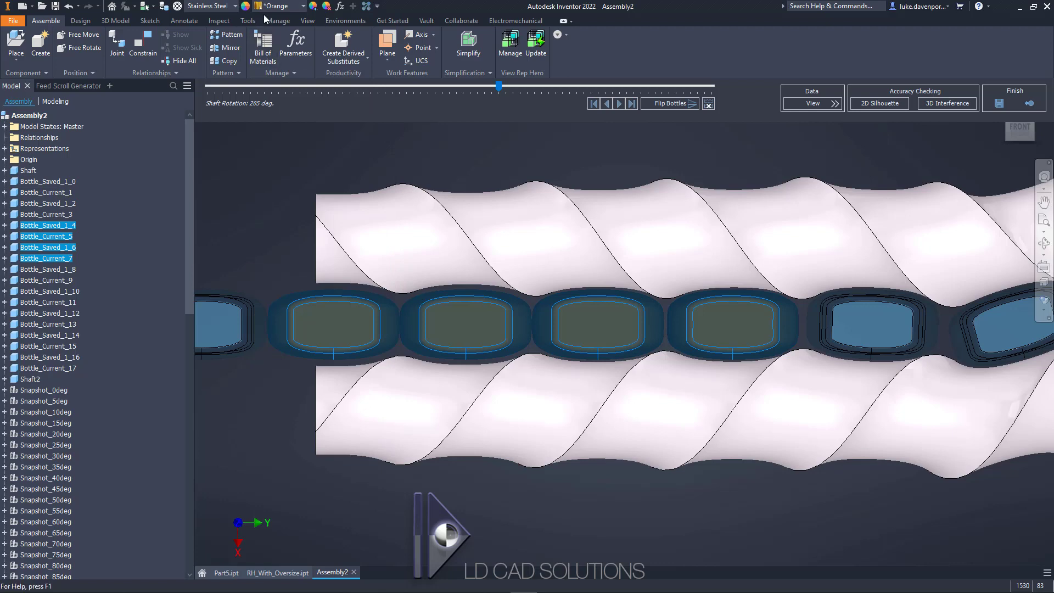
- Change the appearance of the four selected bottles to the smooth yellow one and clear the selection
click(295, 8)
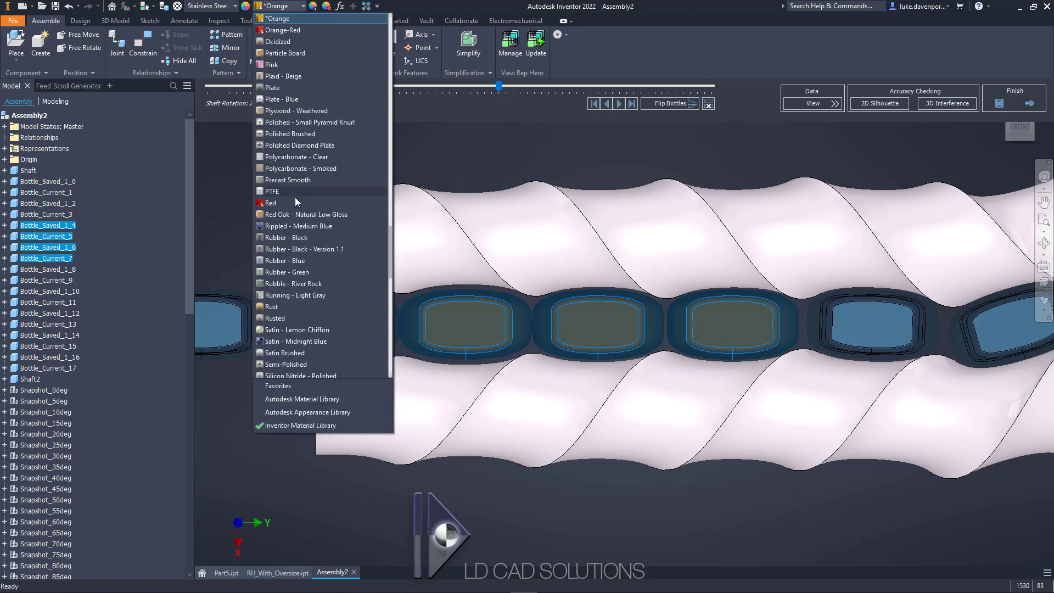
scroll(294, 203, down, 5)
click(294, 330)
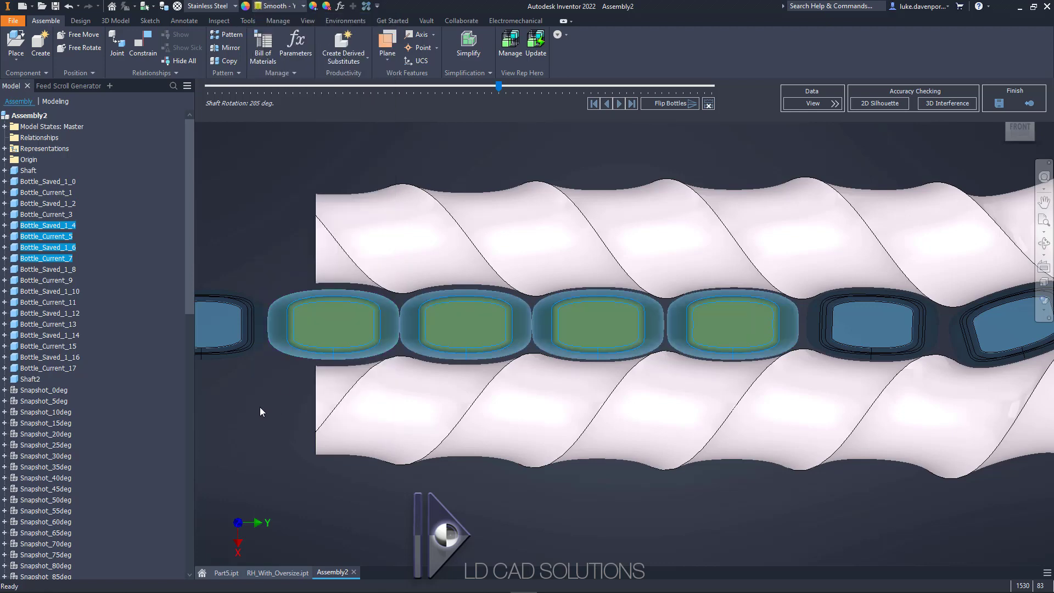
click(260, 407)
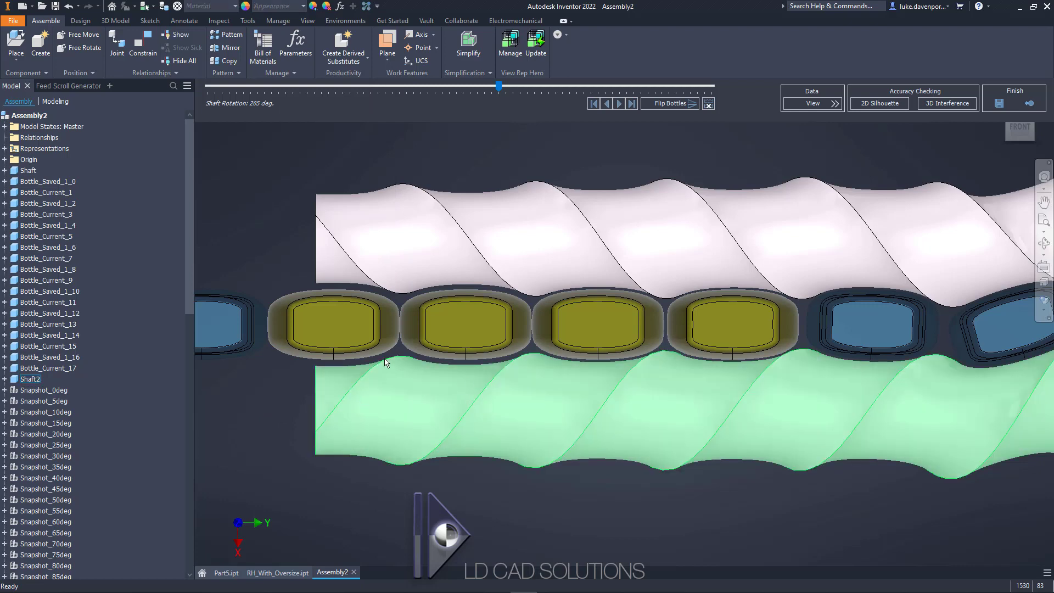
- Examine the oversize clearance between the four recoloured bottles and the two shafts
scroll(350, 345, up, 3)
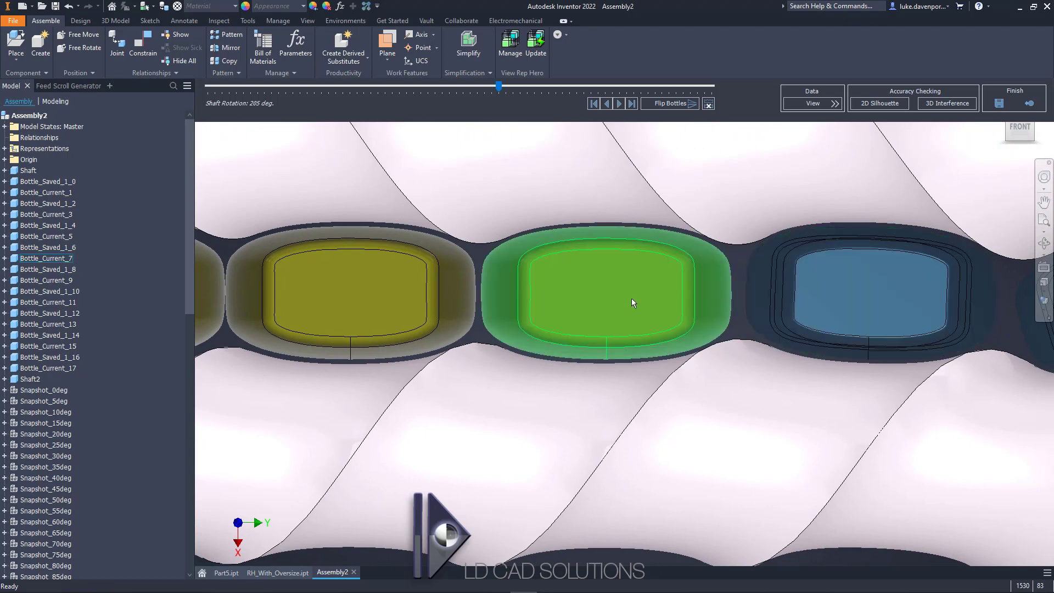
middle_drag(632, 298, 699, 295)
middle_drag(488, 271, 643, 272)
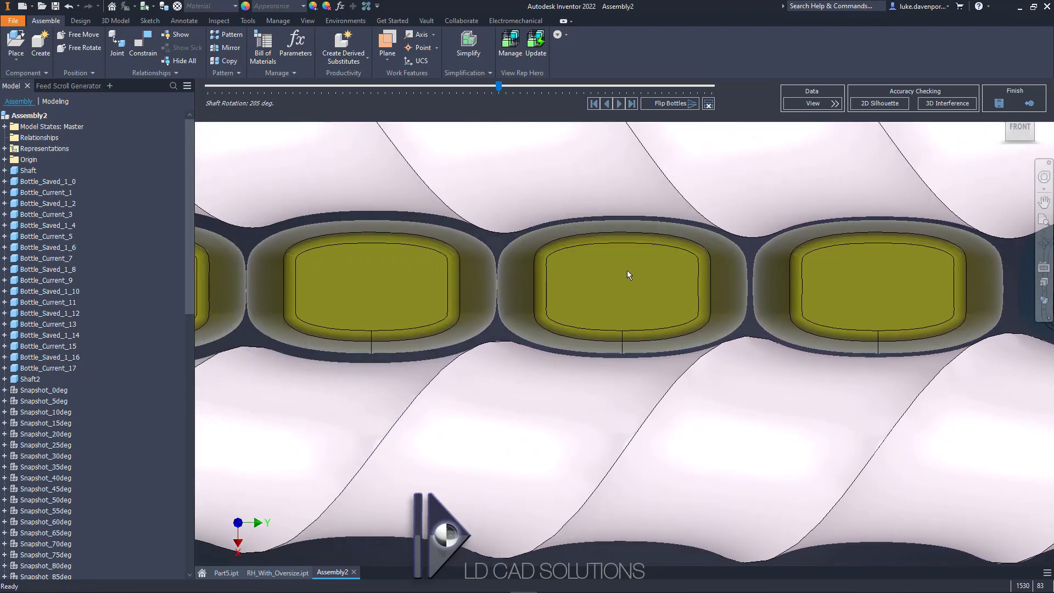
scroll(628, 274, down, 2)
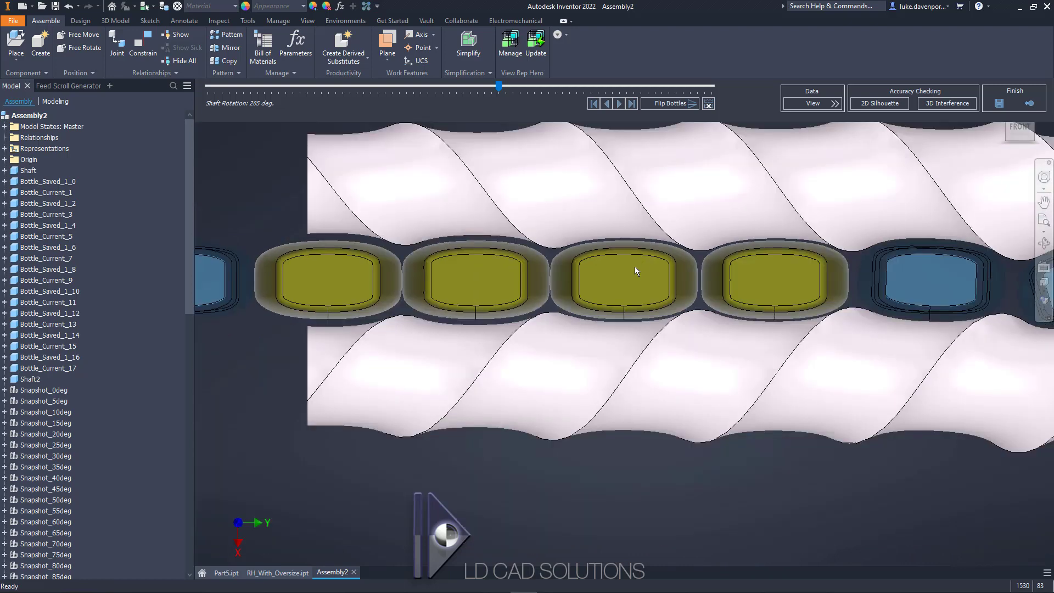
middle_drag(635, 268, 599, 290)
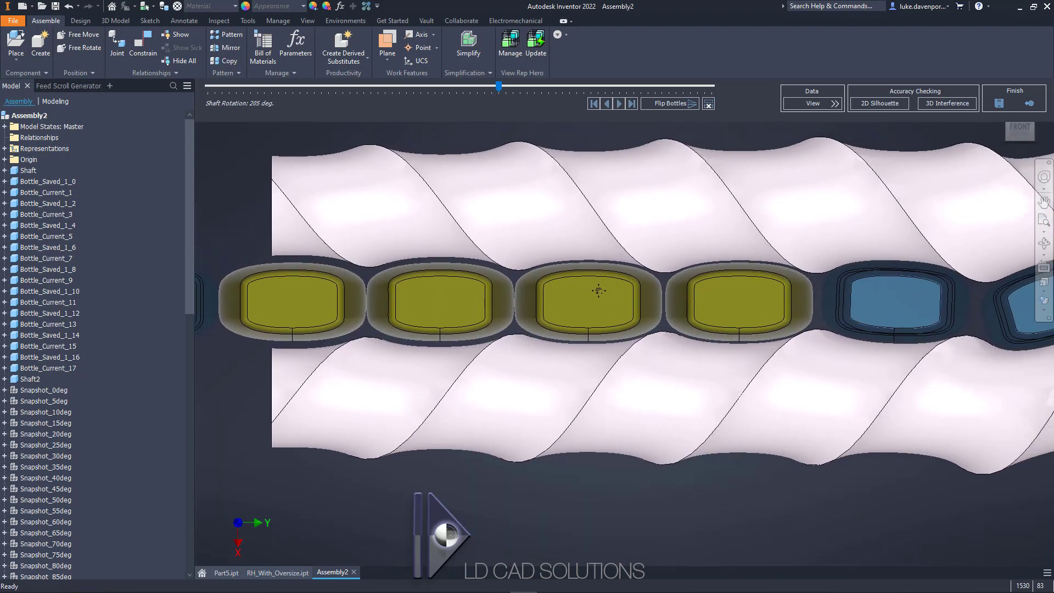